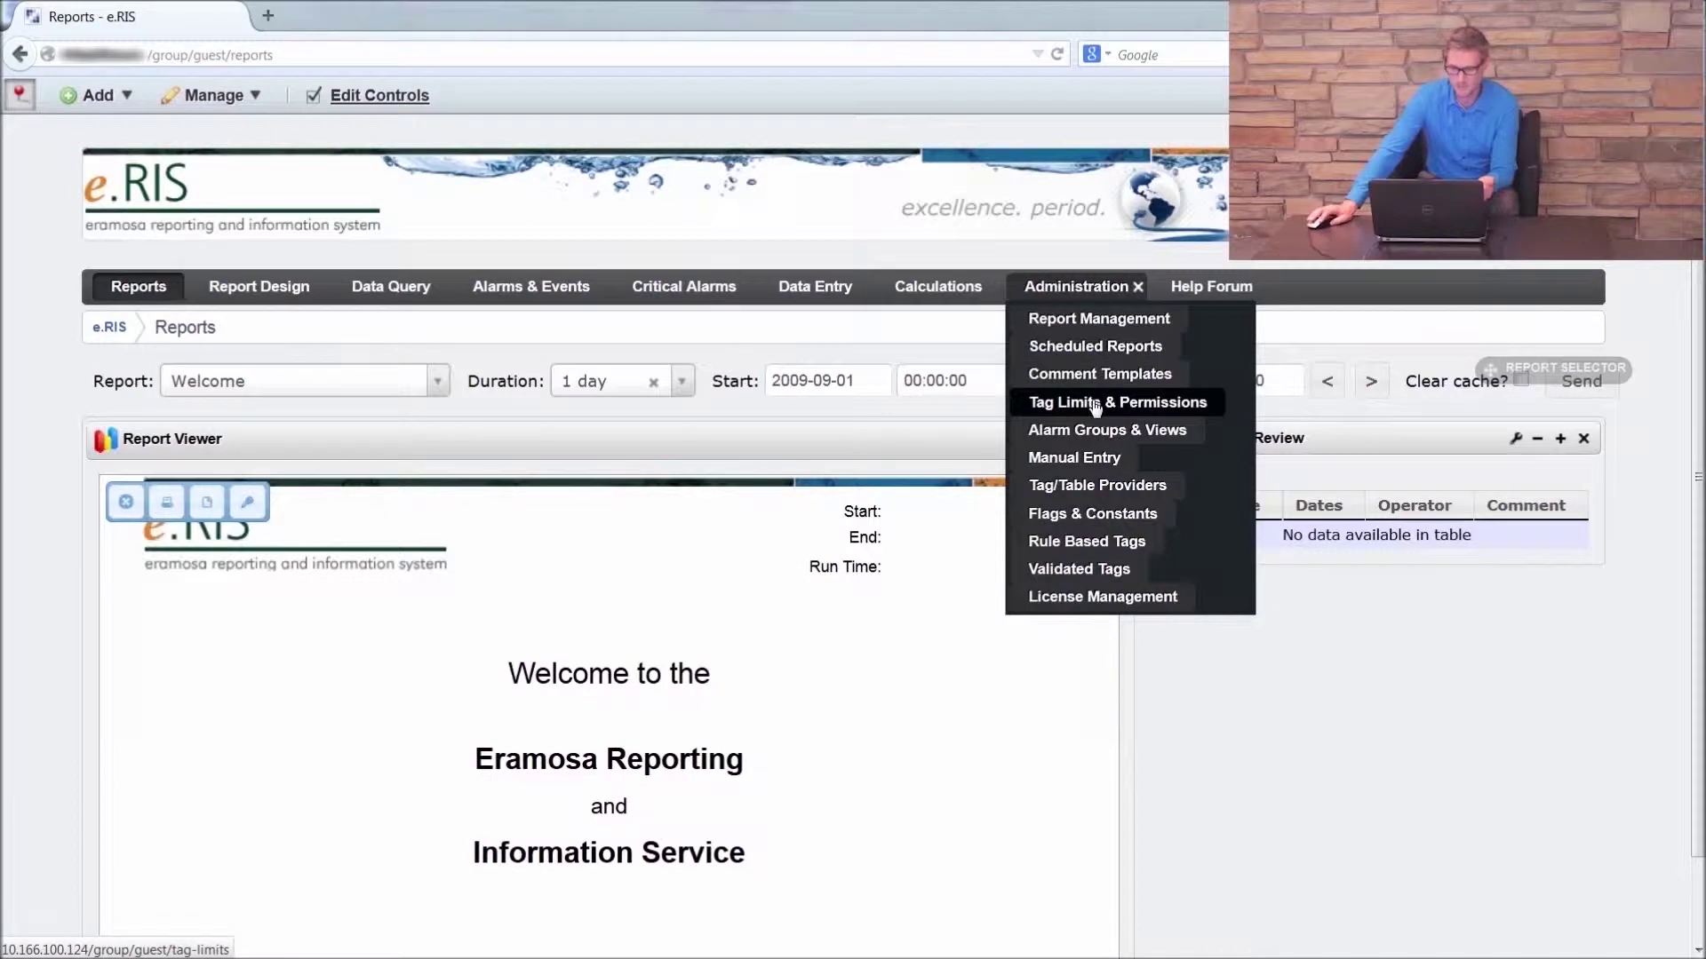
# Step: Go to Alarm Groups & Views, open the Demonstration Grouping to review its name patterns, and save it
pyautogui.click(1138, 444)
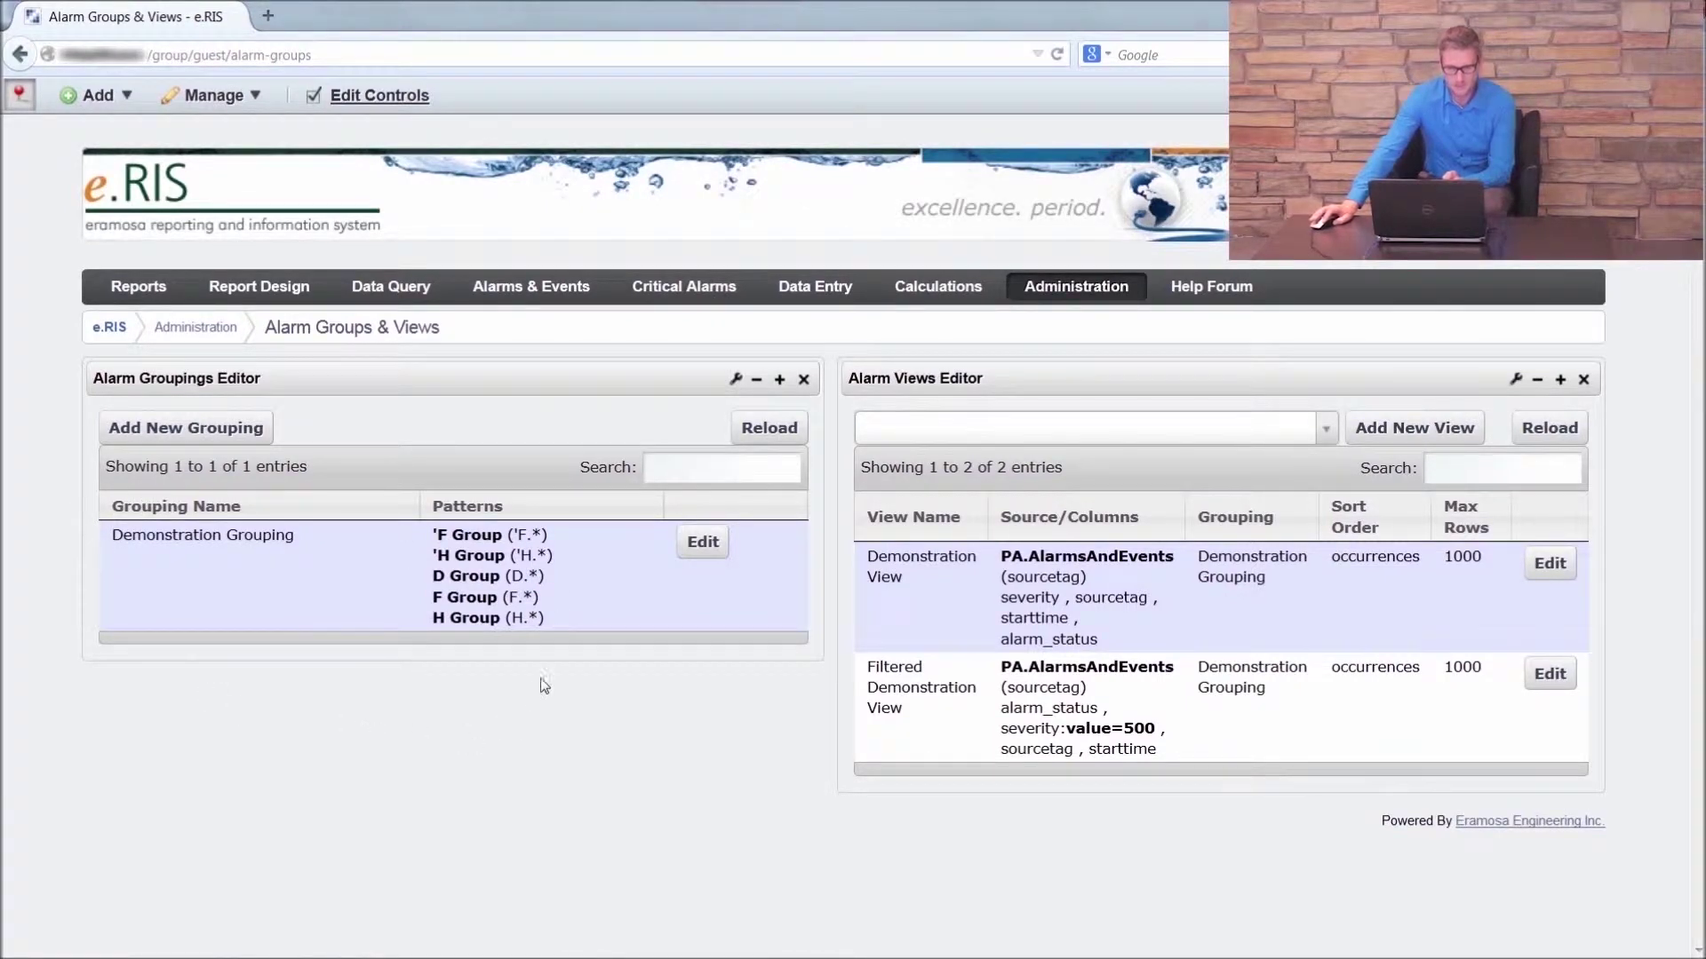
pyautogui.click(702, 543)
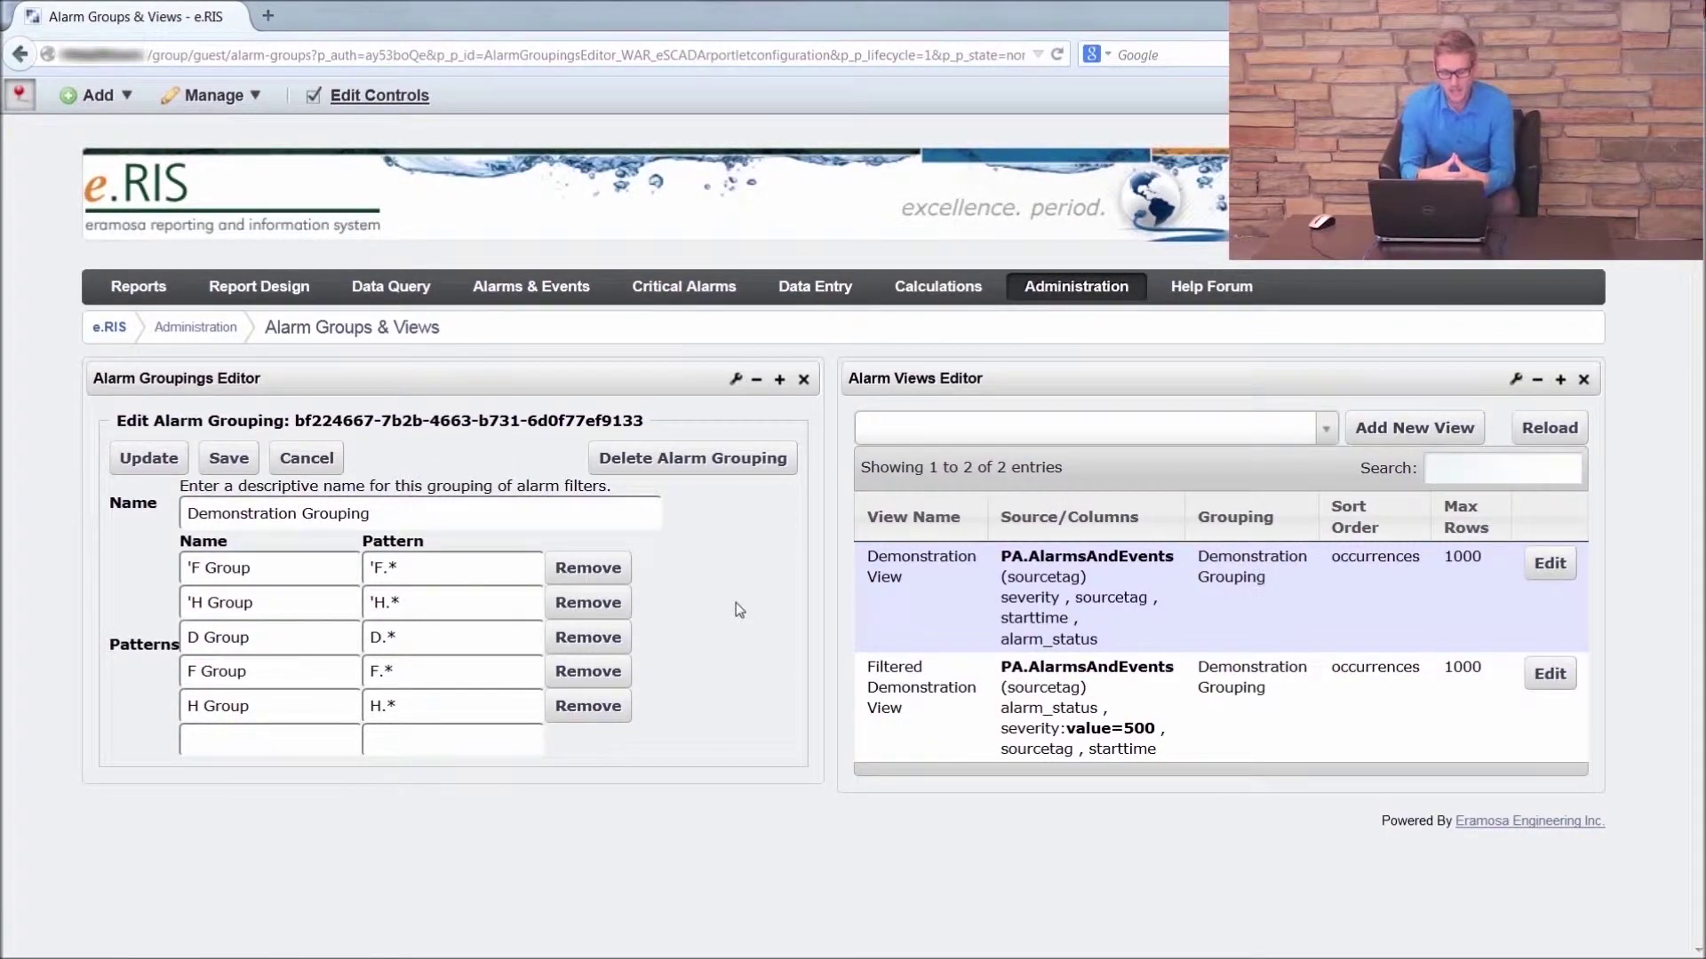
pyautogui.click(382, 569)
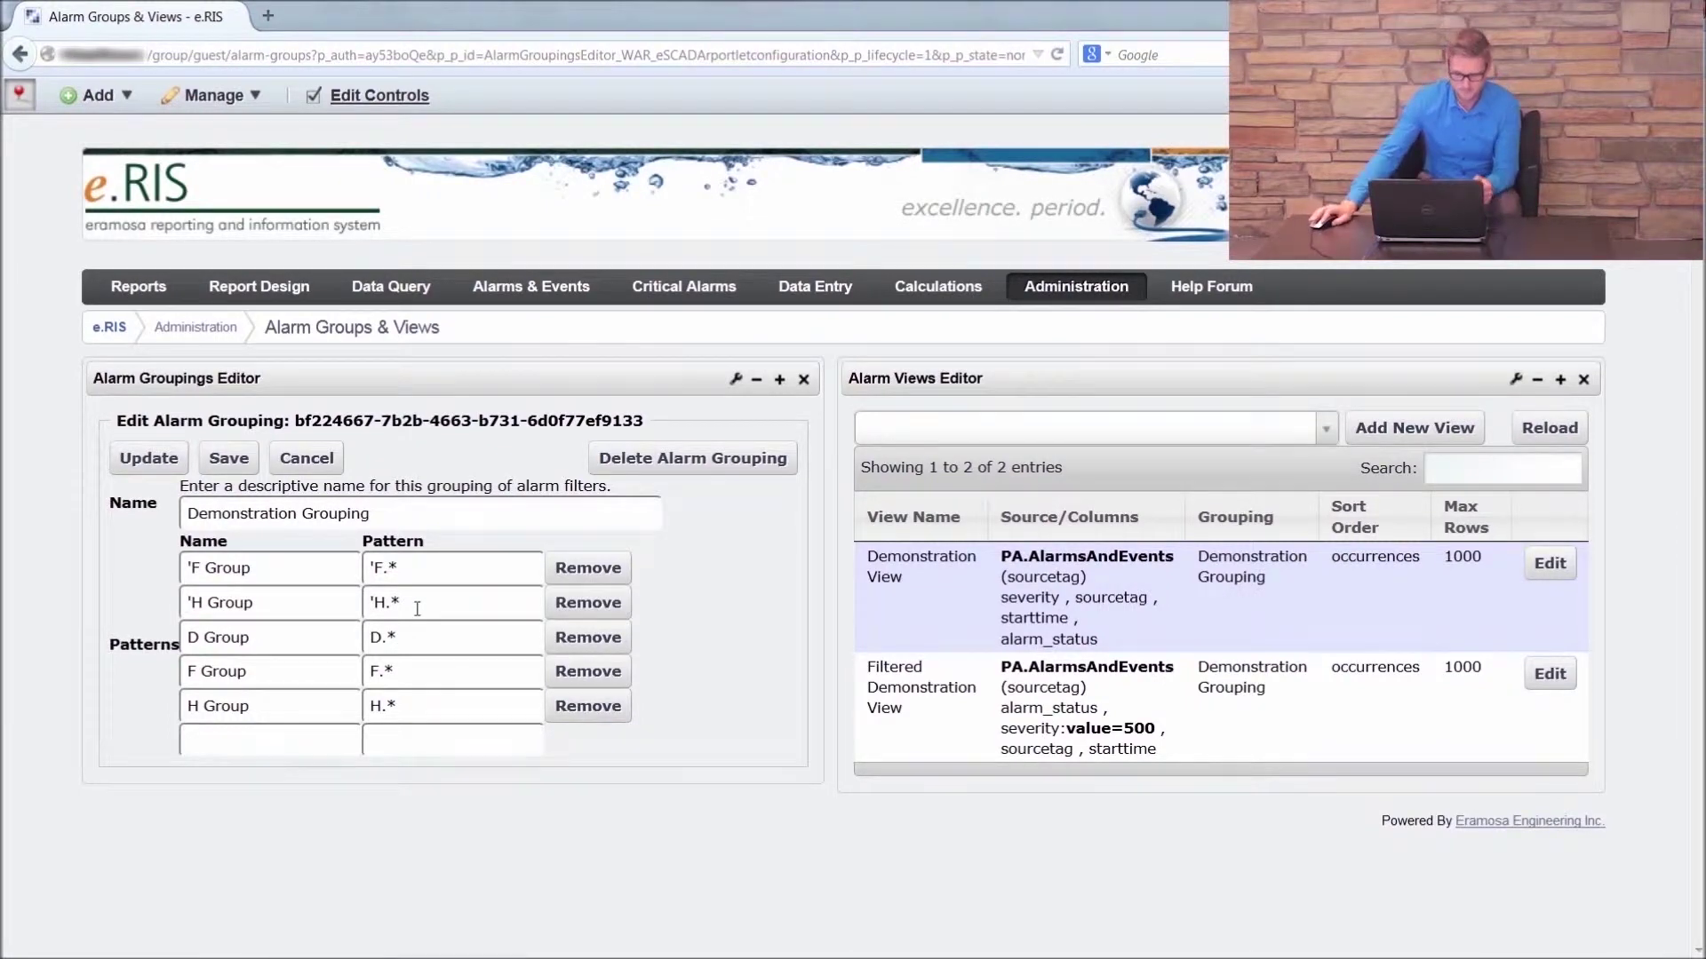
pyautogui.click(214, 463)
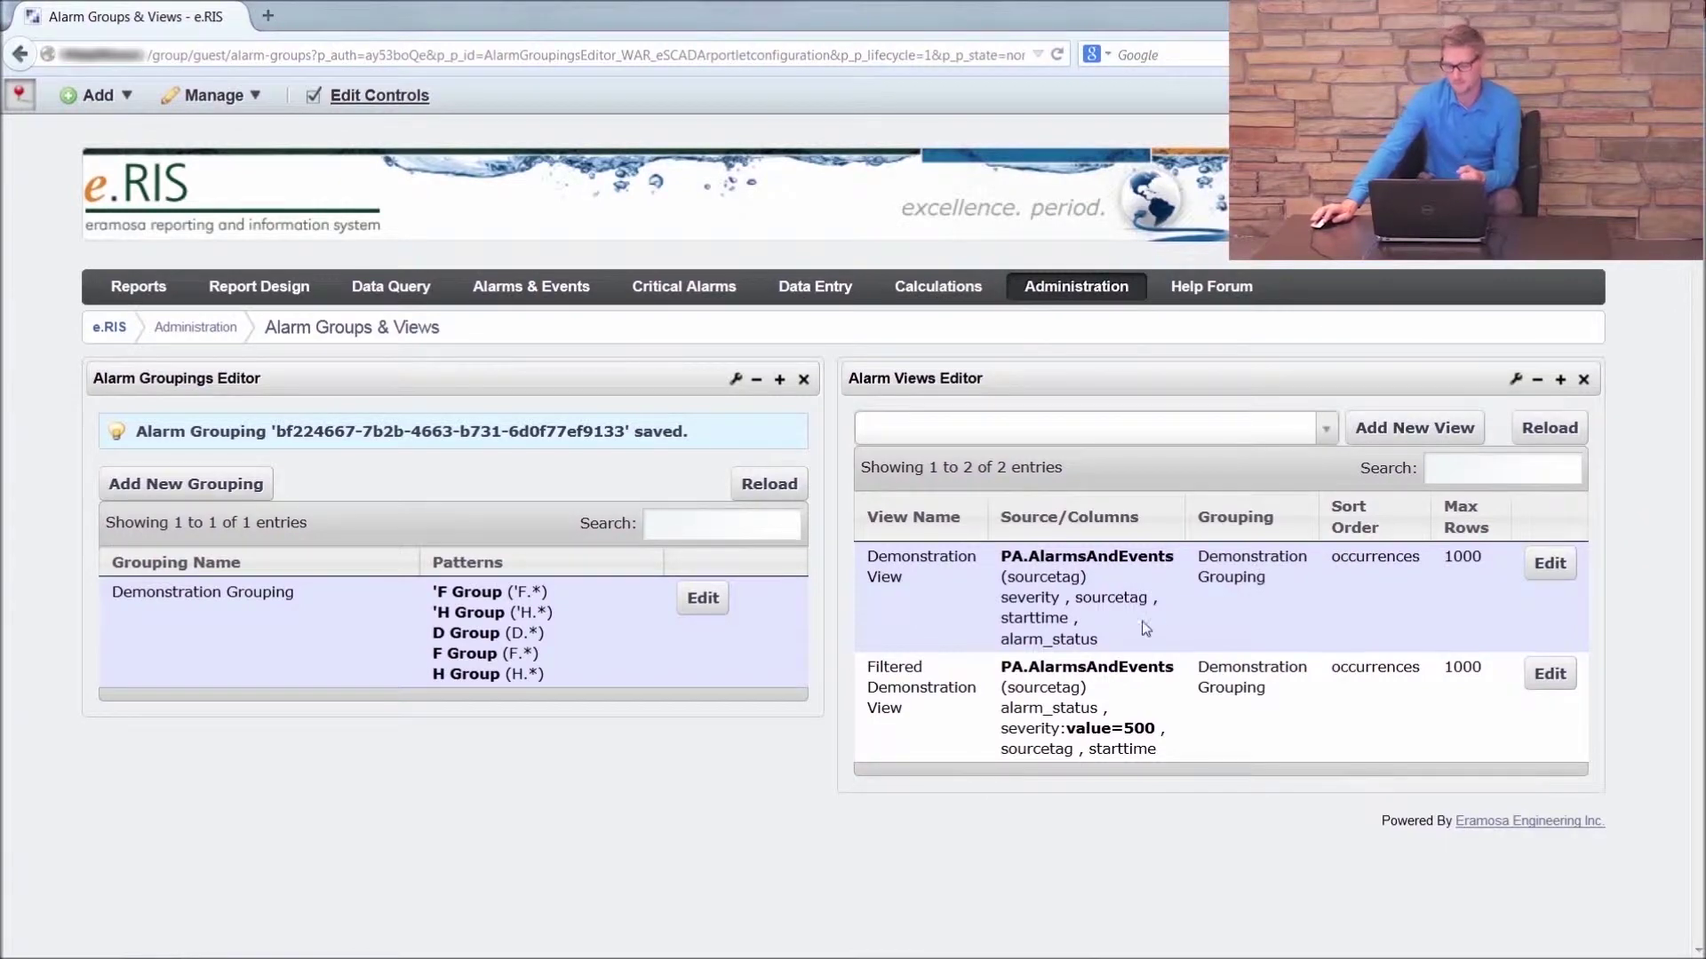
# Step: Open the Demonstration View for editing and check which alarm groupings are available for it
pyautogui.click(1549, 565)
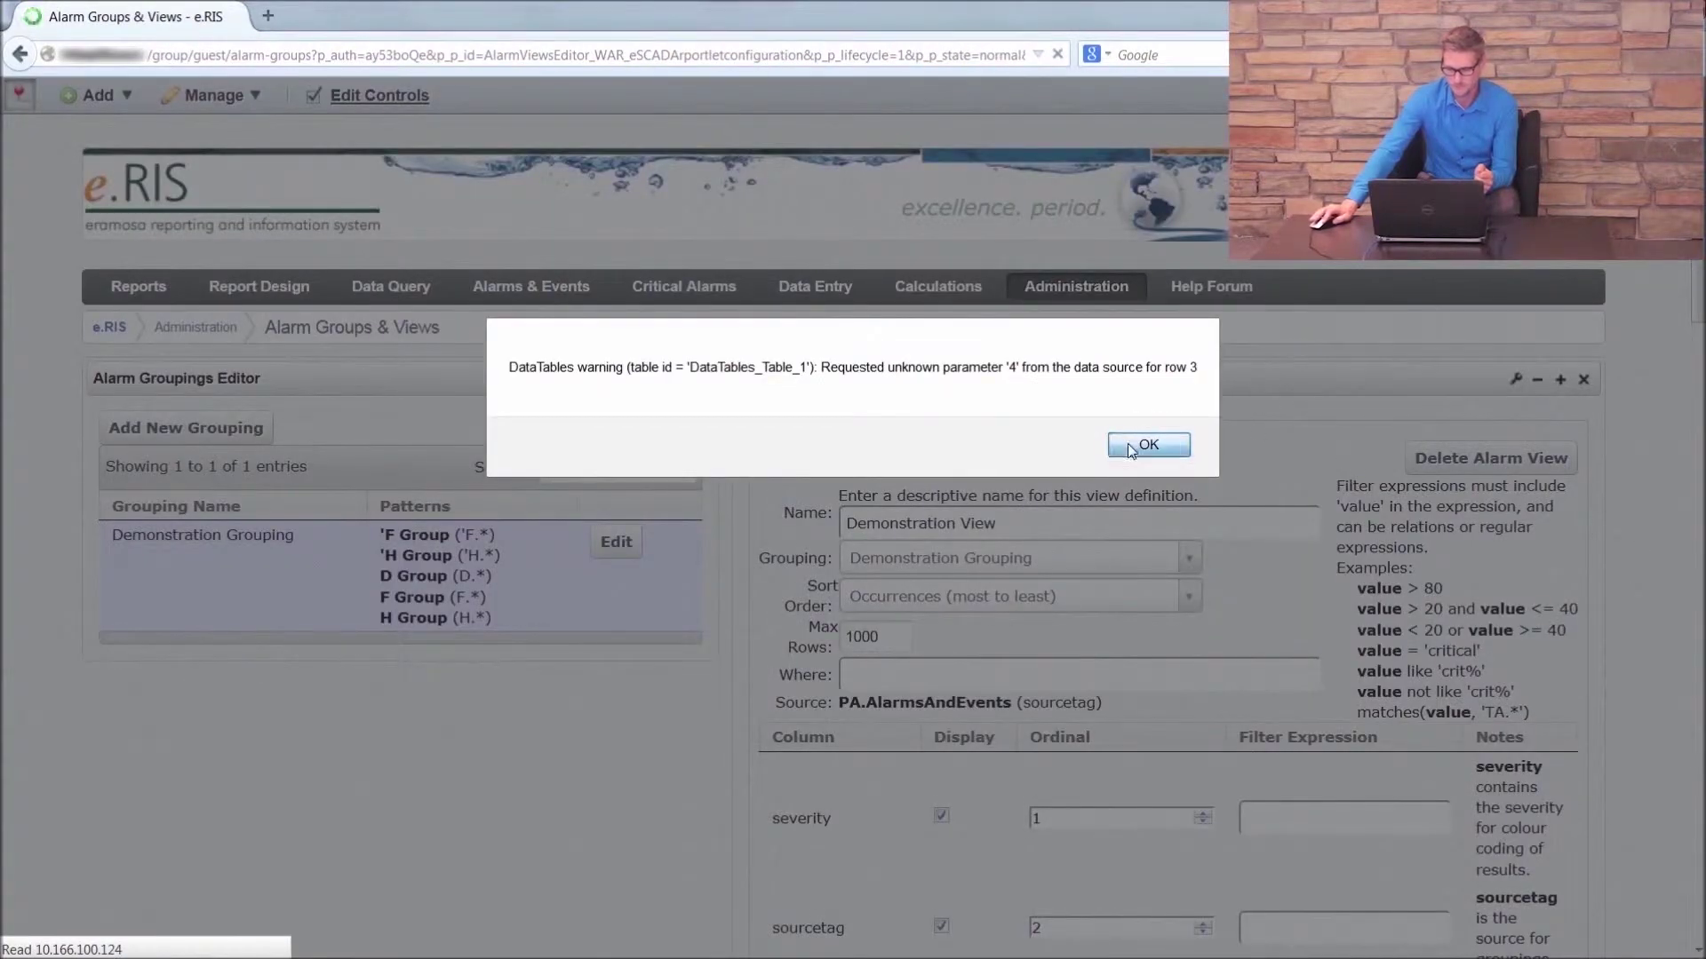
pyautogui.click(1130, 447)
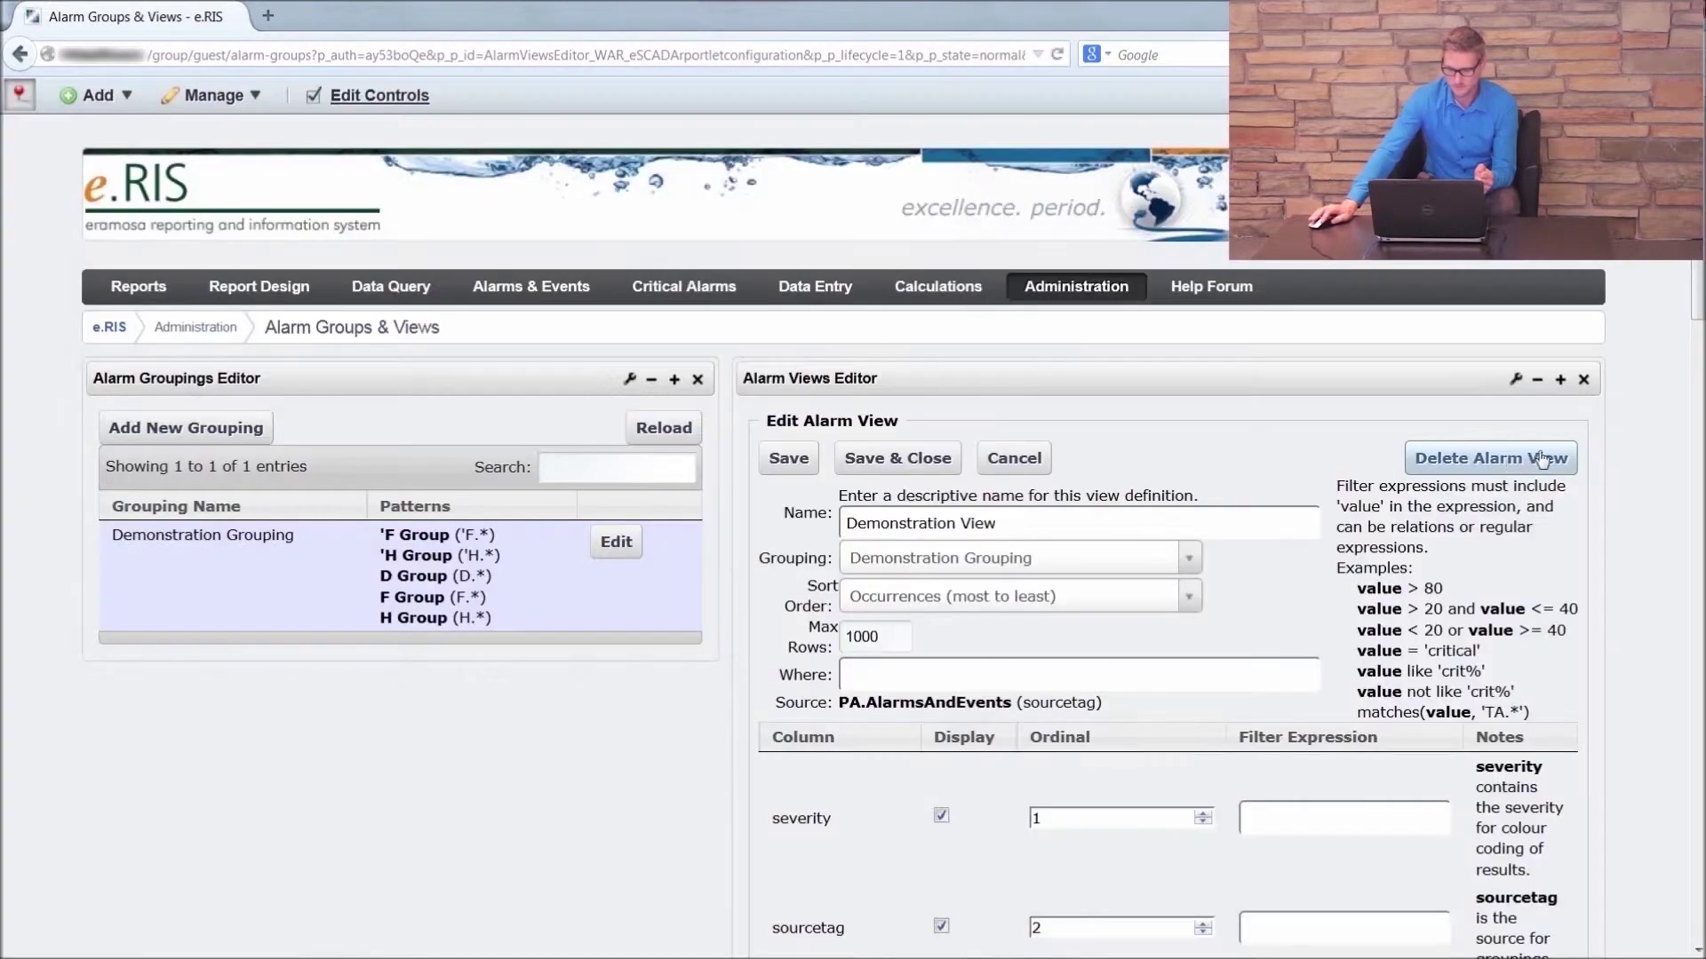
pyautogui.scroll(-2, 1653, 425)
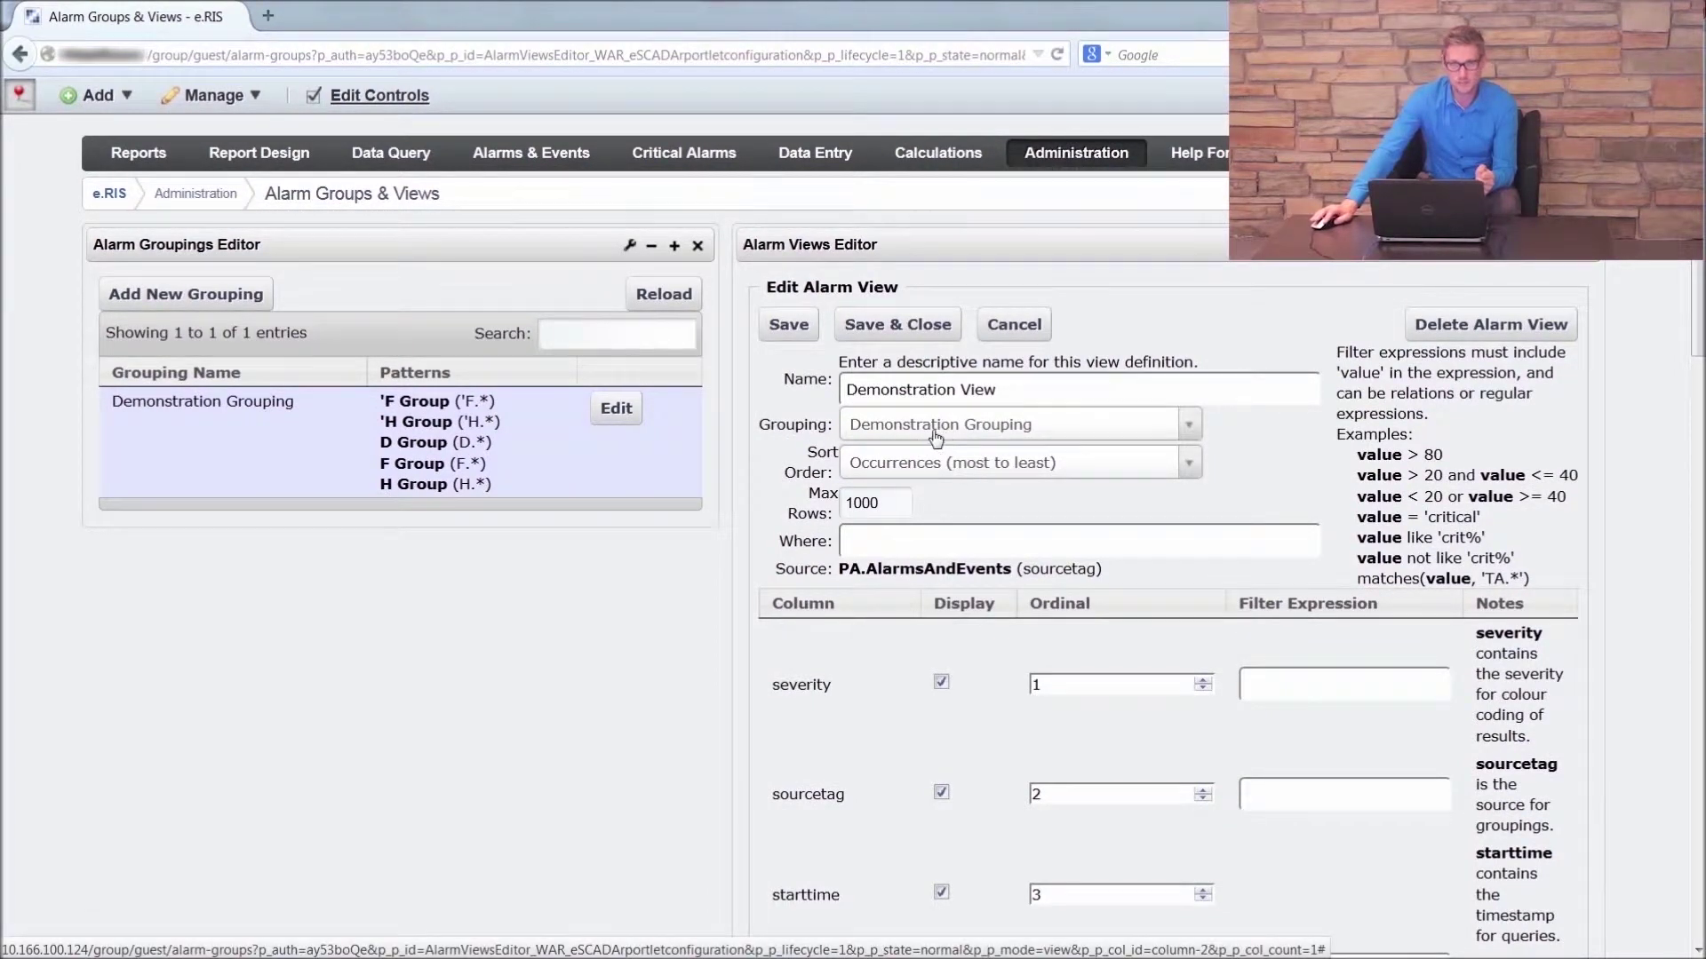
pyautogui.click(1191, 430)
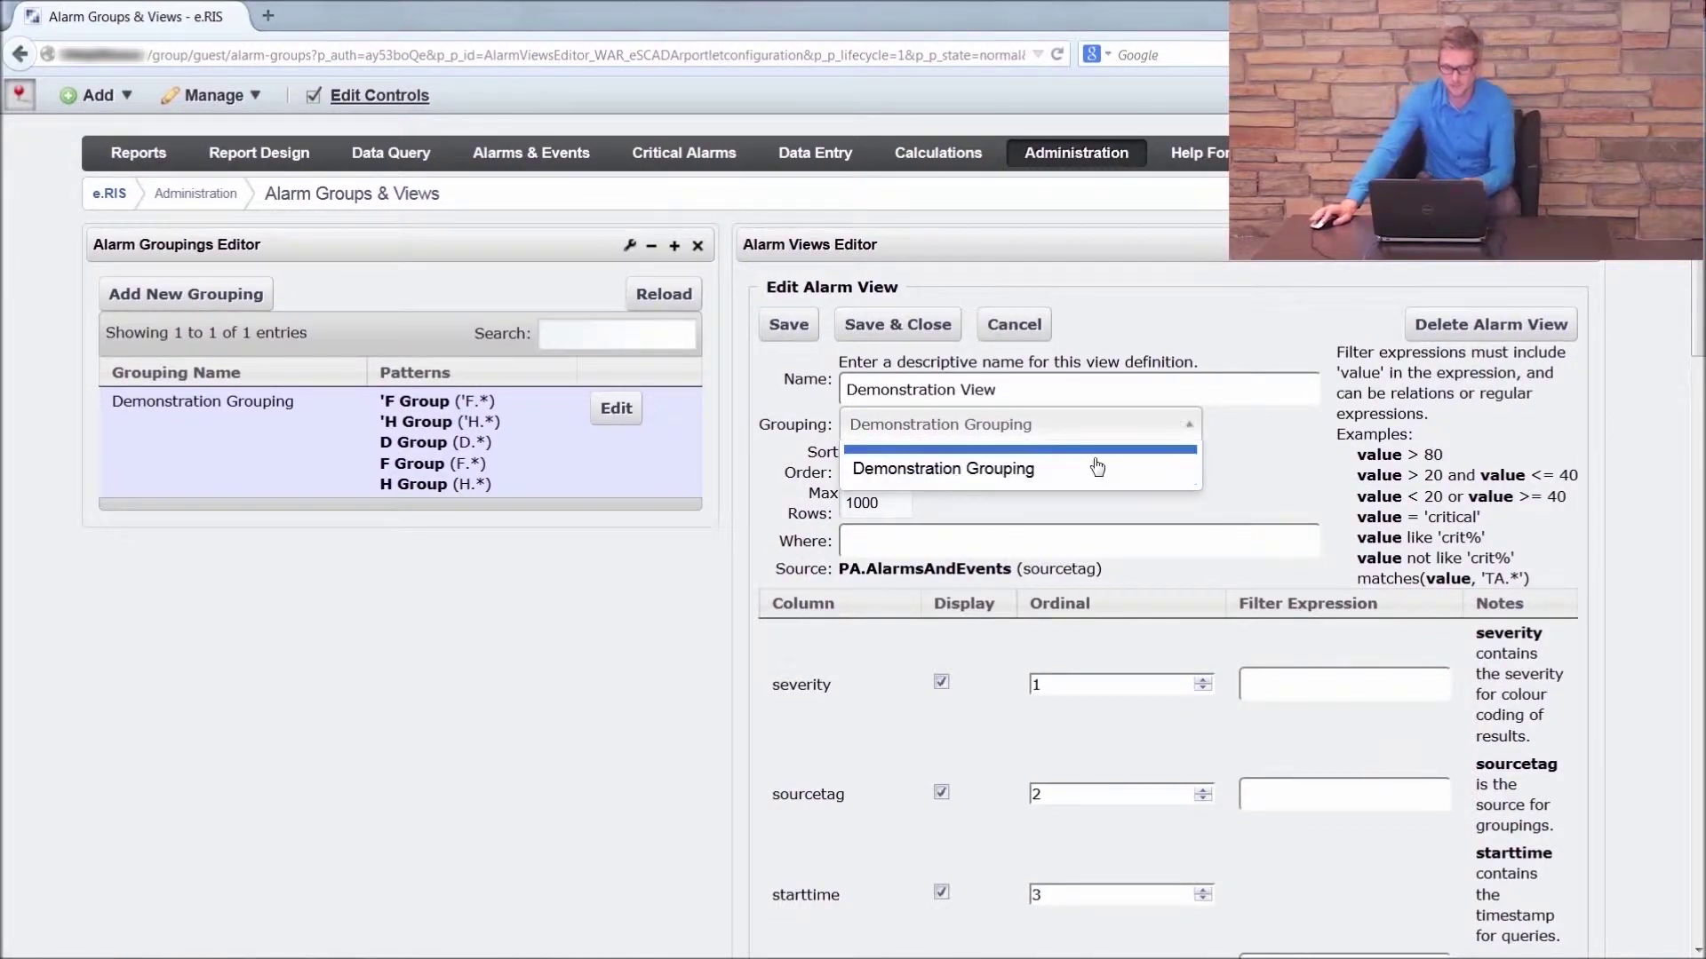
pyautogui.click(1288, 455)
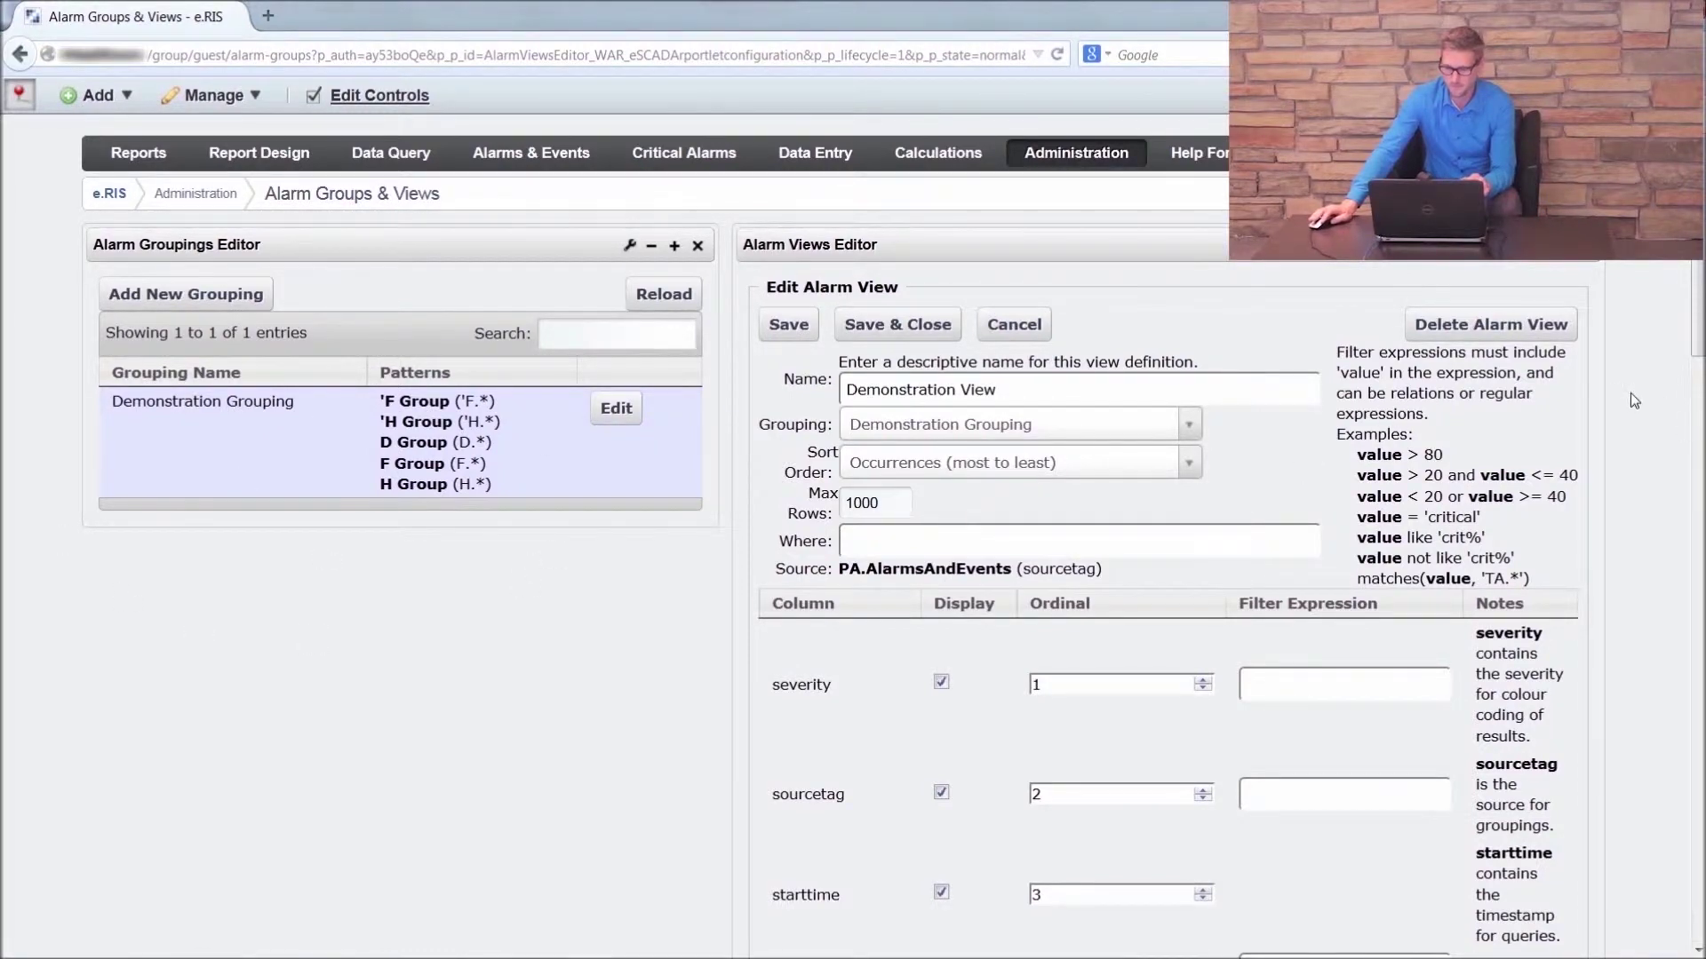
# Step: Review the Demonstration View's source columns with their display, ordinal and filter expression settings, and save and close the view
pyautogui.scroll(-3, 1628, 394)
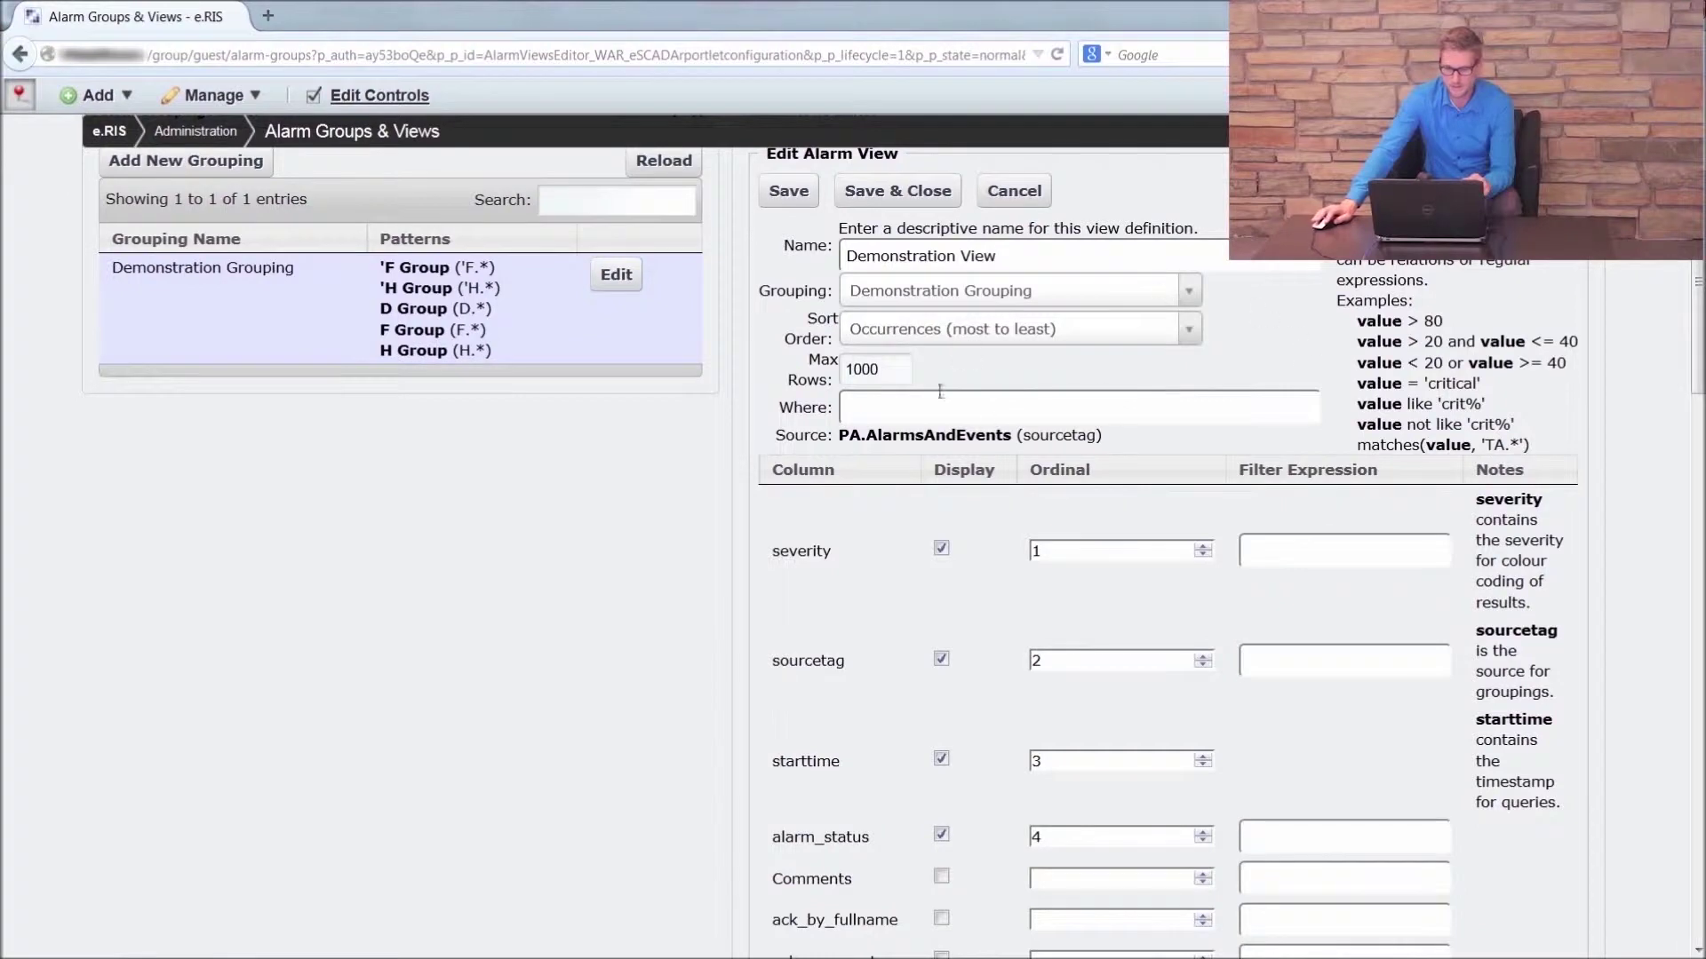
pyautogui.scroll(-5, 1646, 366)
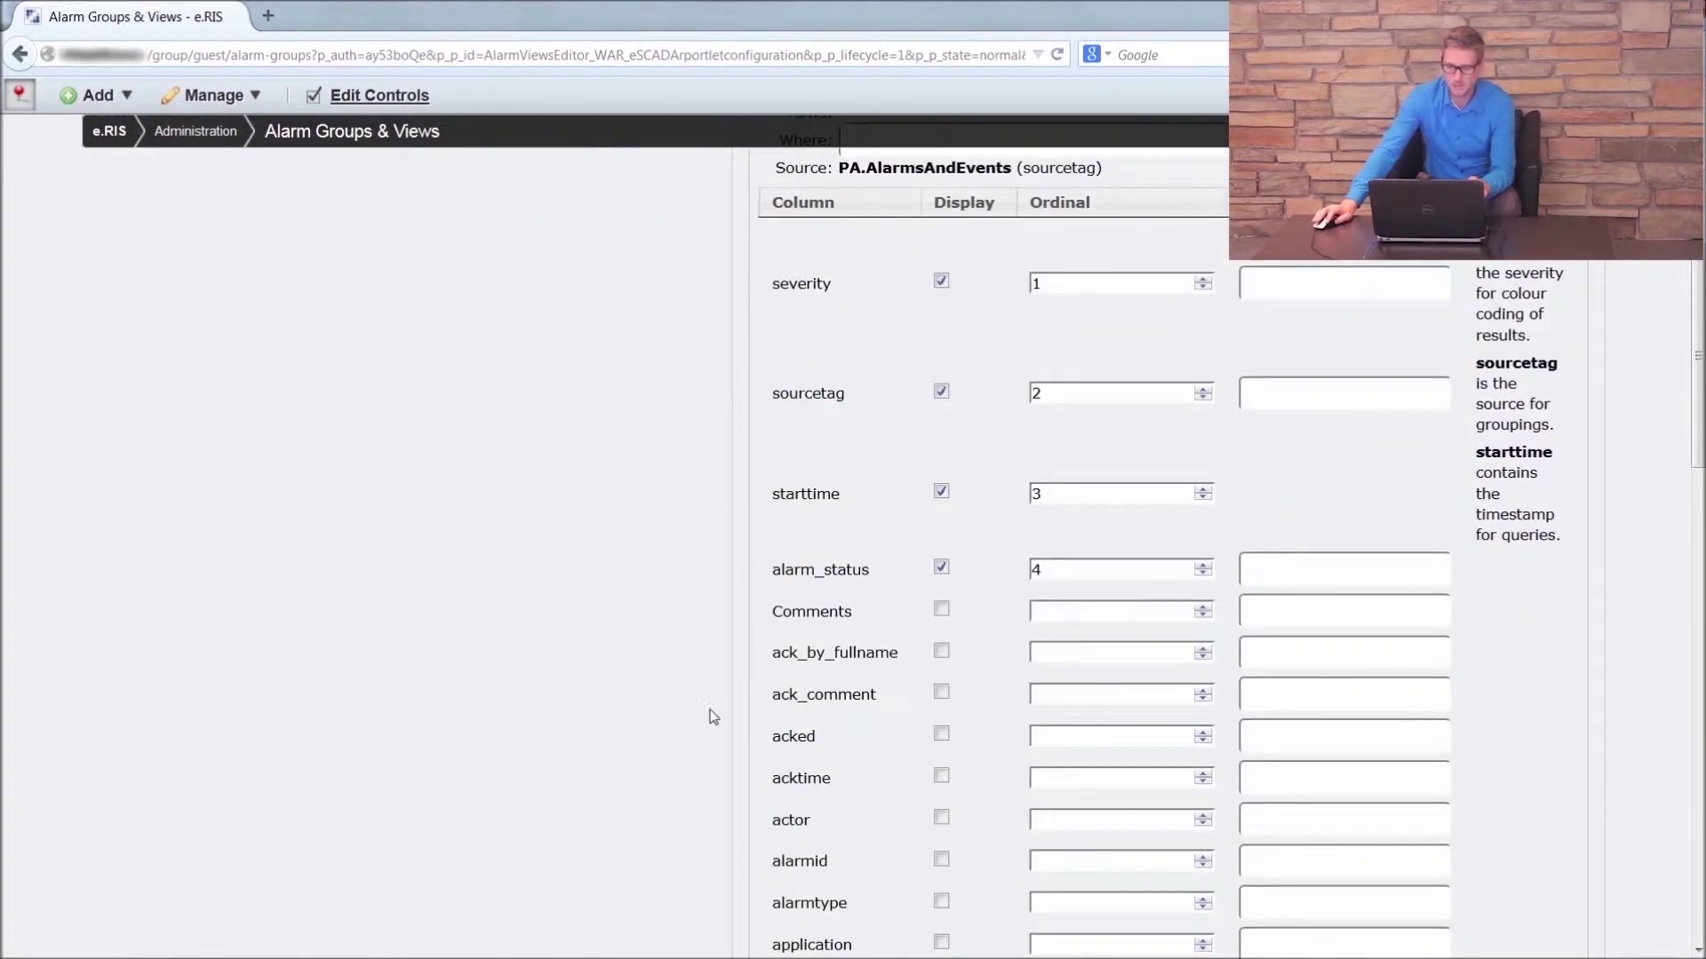
pyautogui.scroll(-13, 1589, 418)
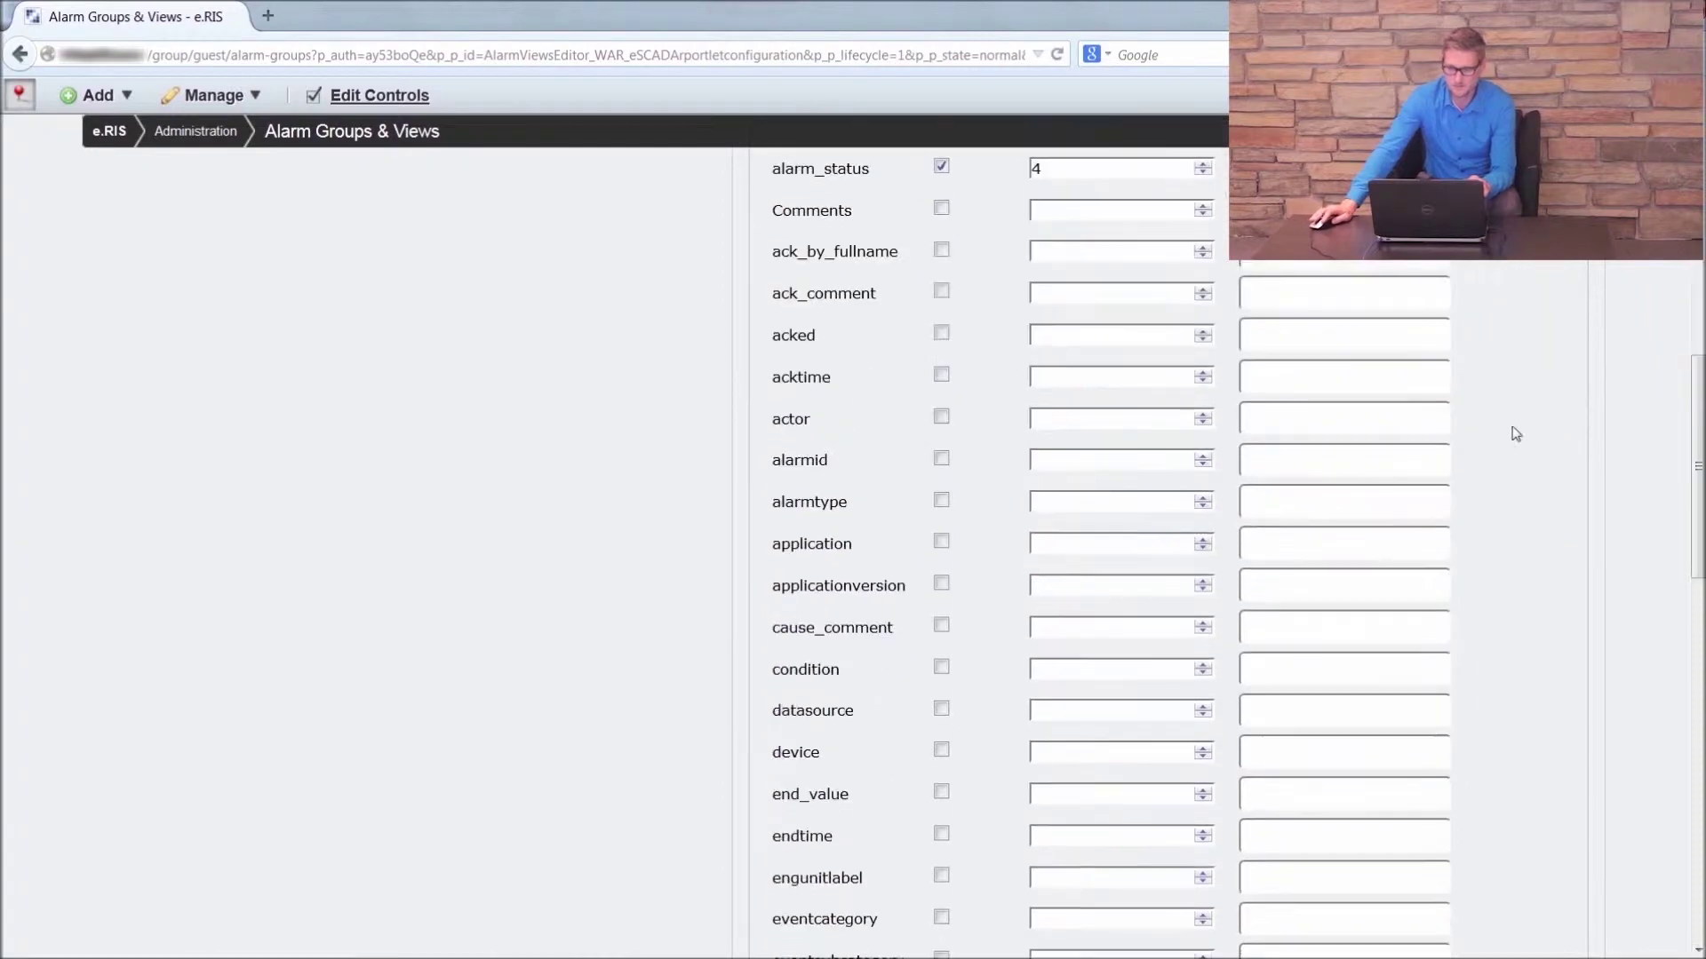
pyautogui.scroll(-8, 844, 471)
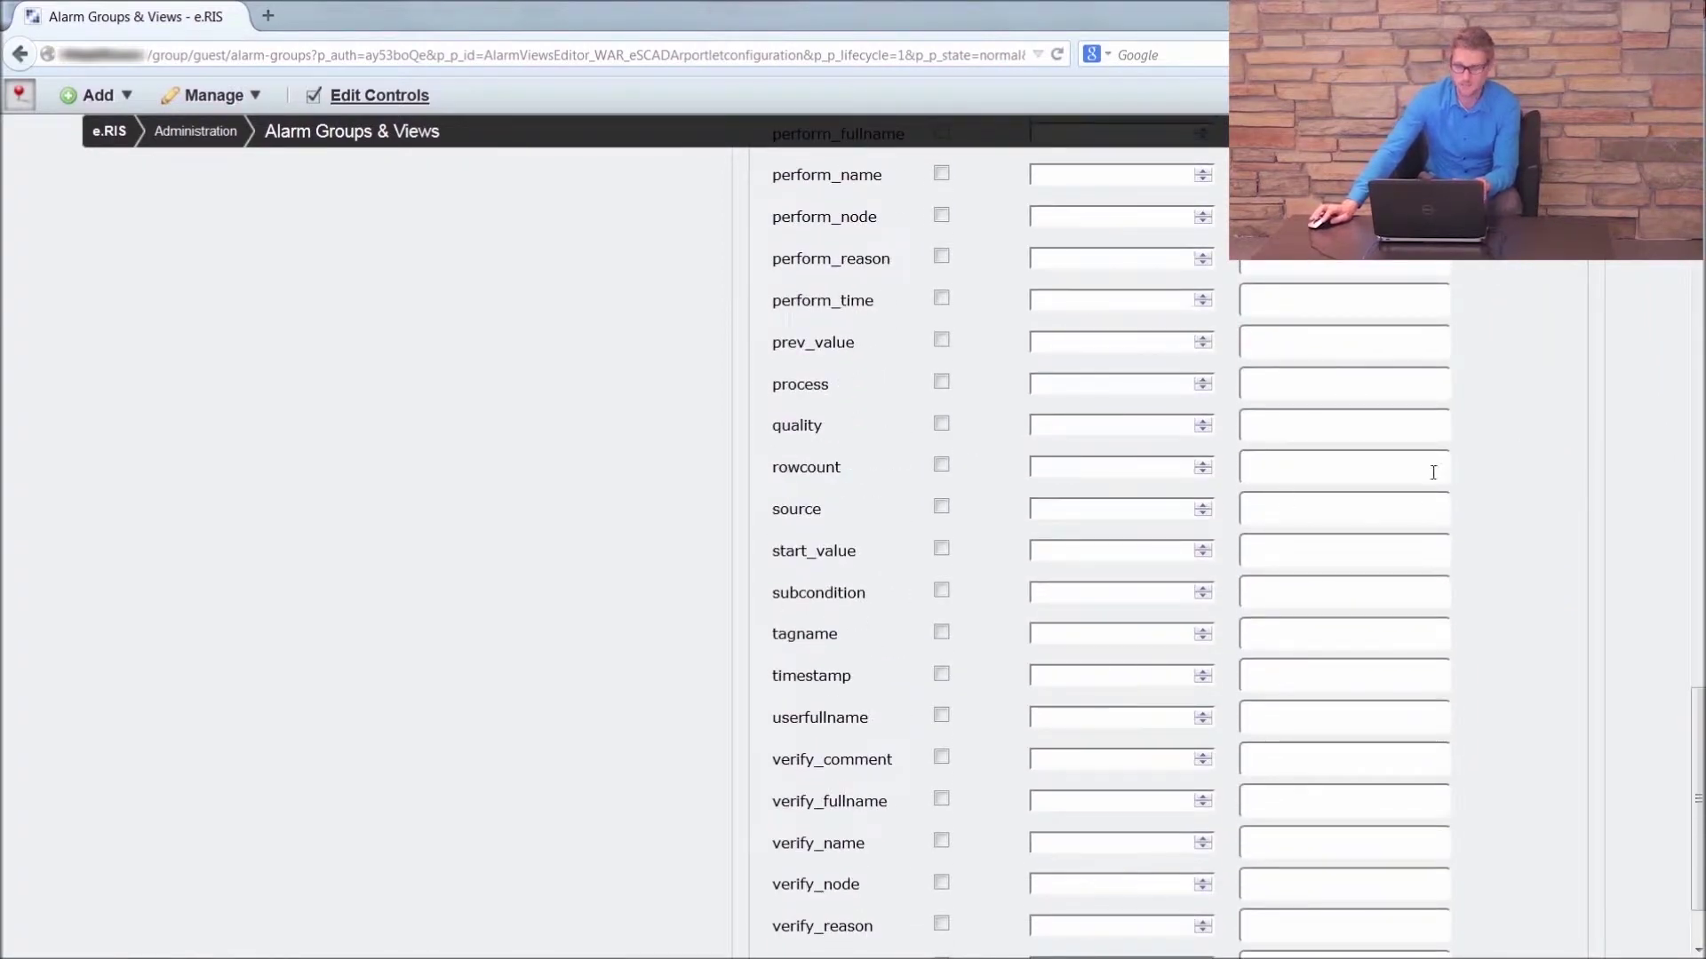
pyautogui.scroll(20, 1431, 465)
pyautogui.scroll(7, 1436, 460)
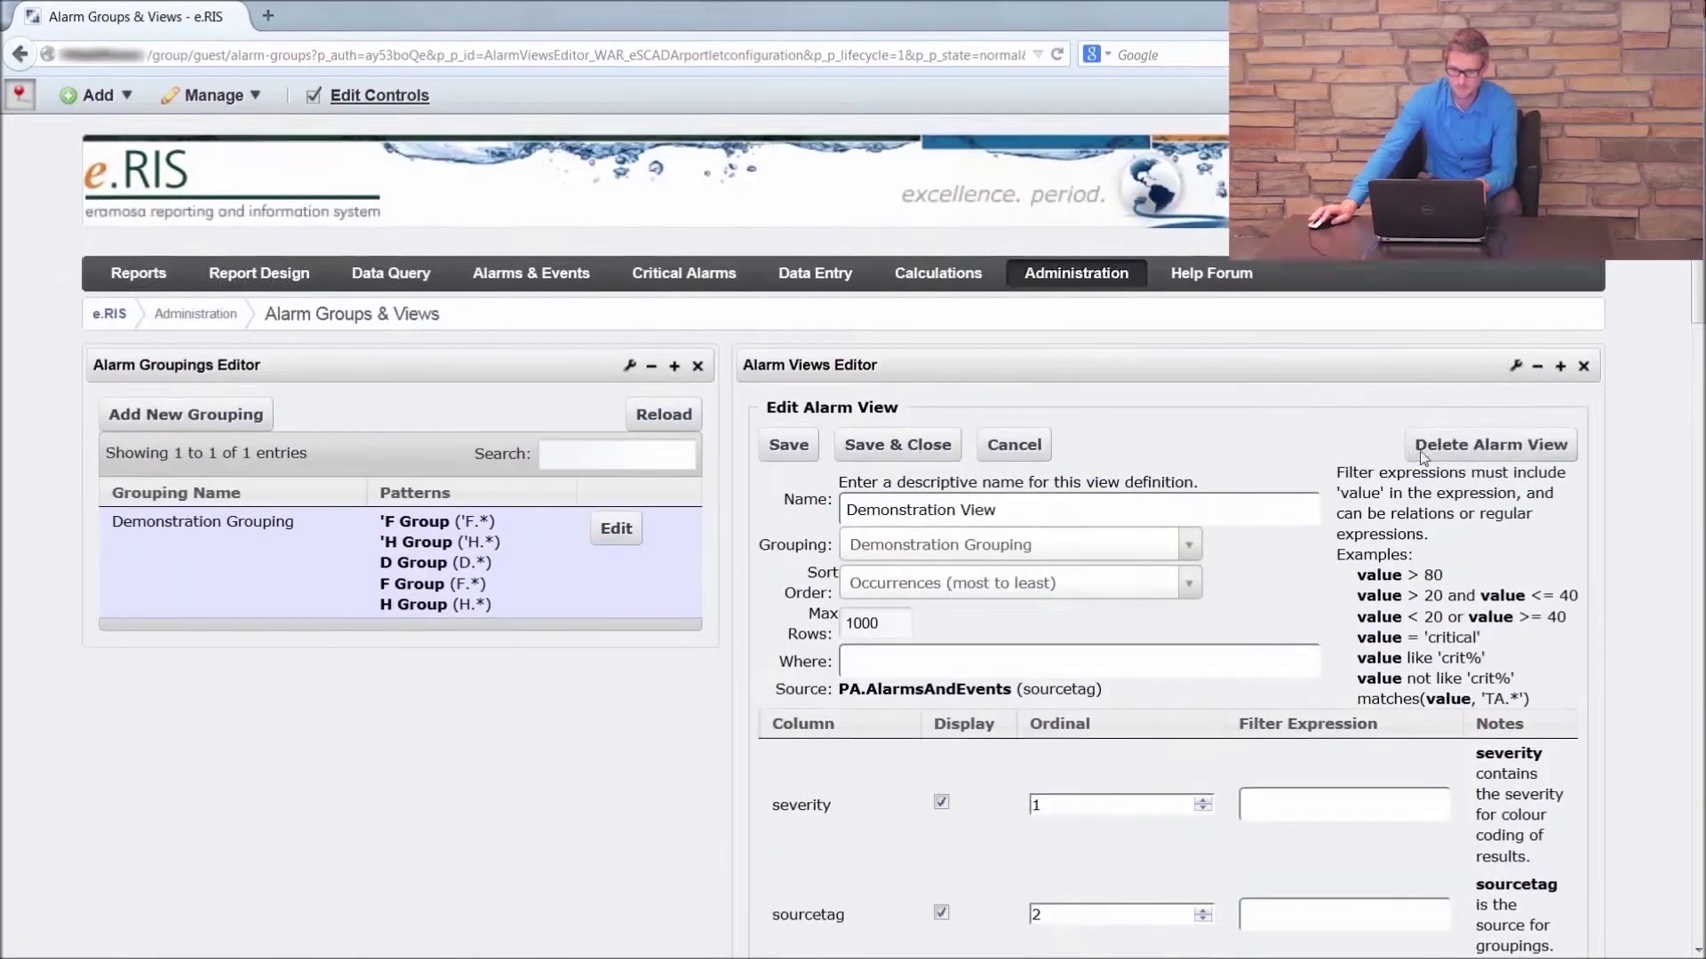
pyautogui.scroll(-20, 1637, 516)
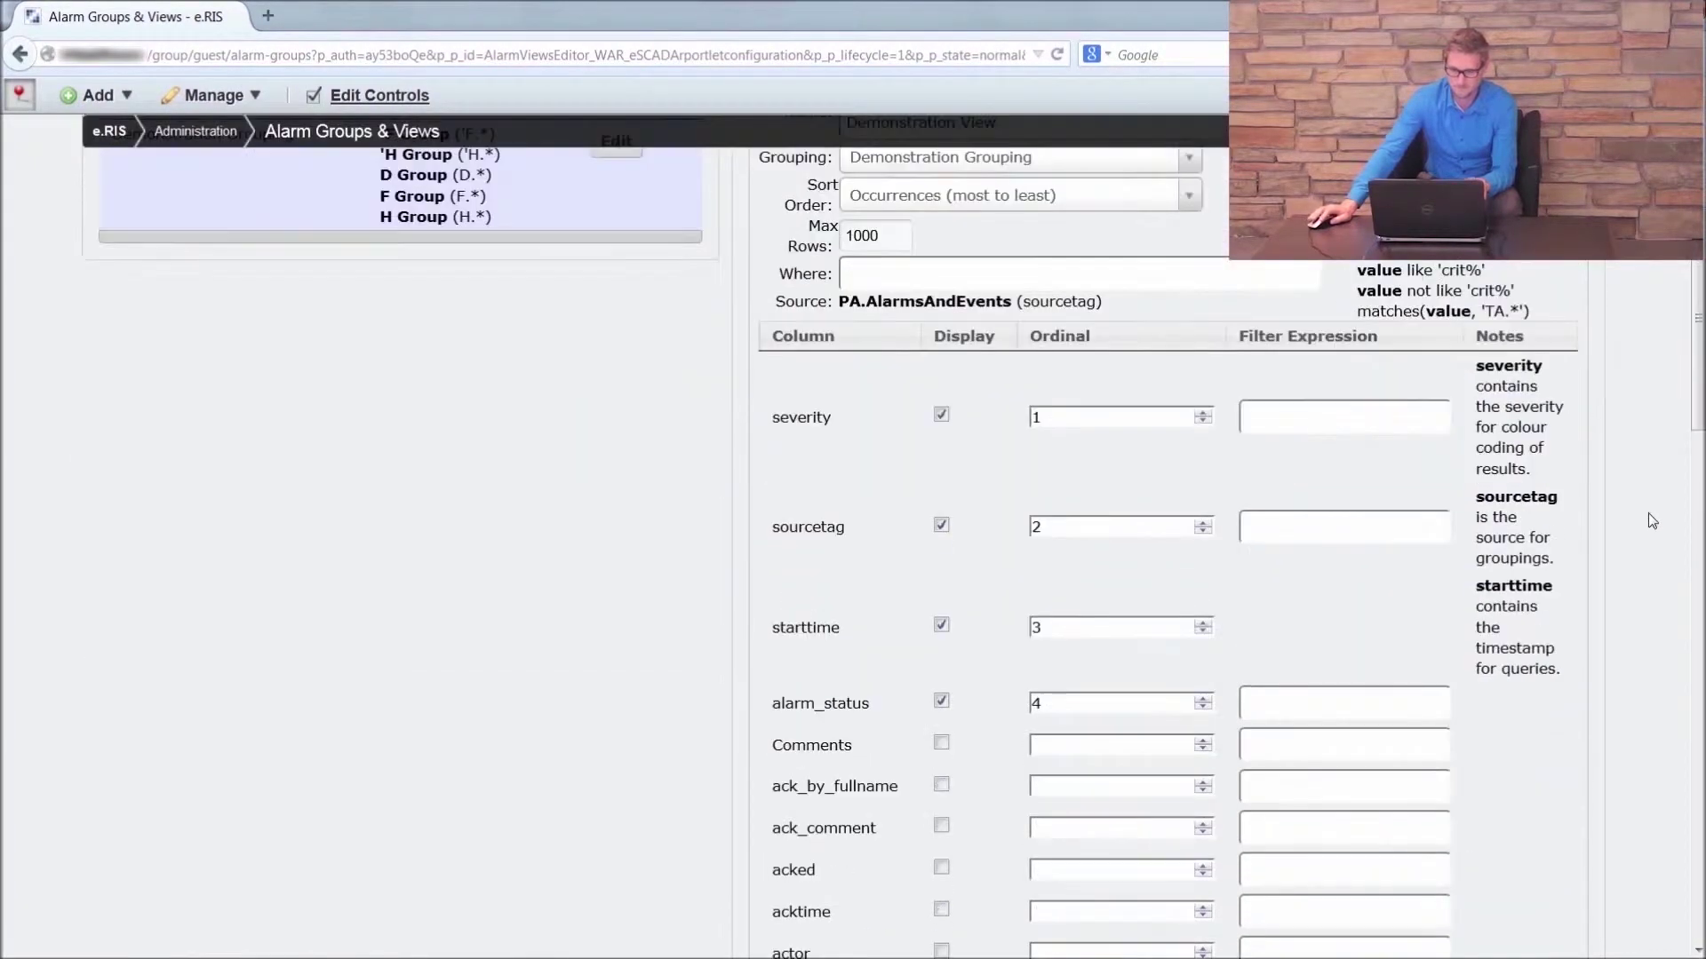
pyautogui.scroll(-15, 810, 567)
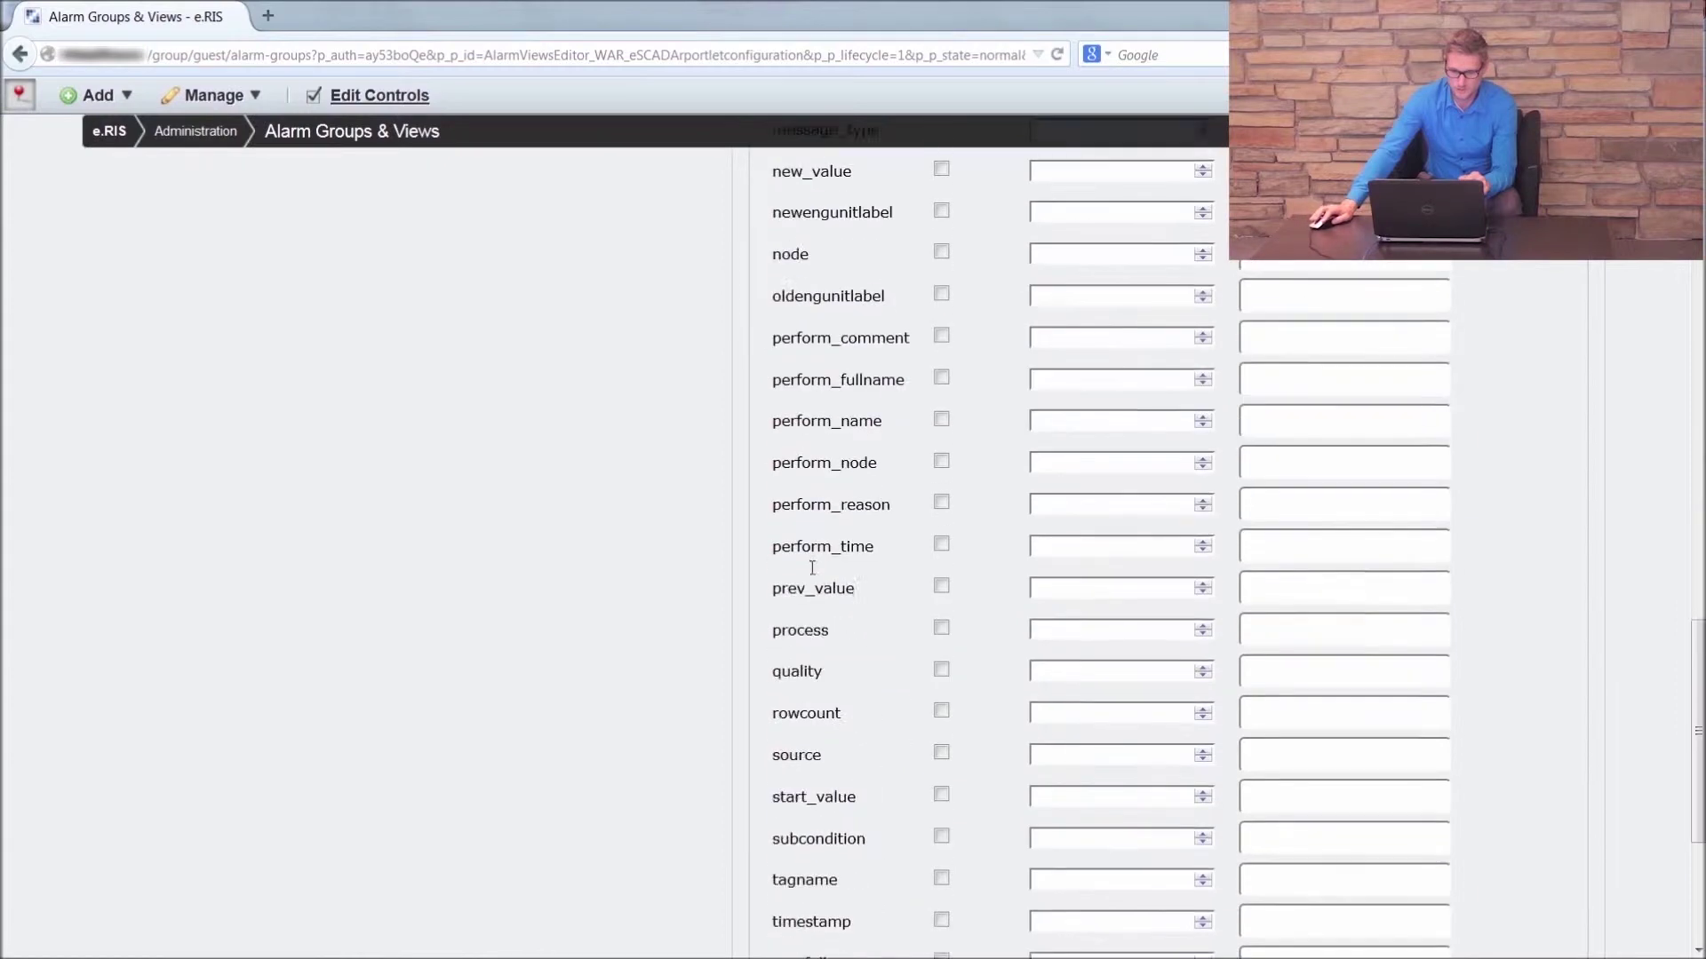
pyautogui.scroll(20, 839, 572)
pyautogui.scroll(9, 843, 578)
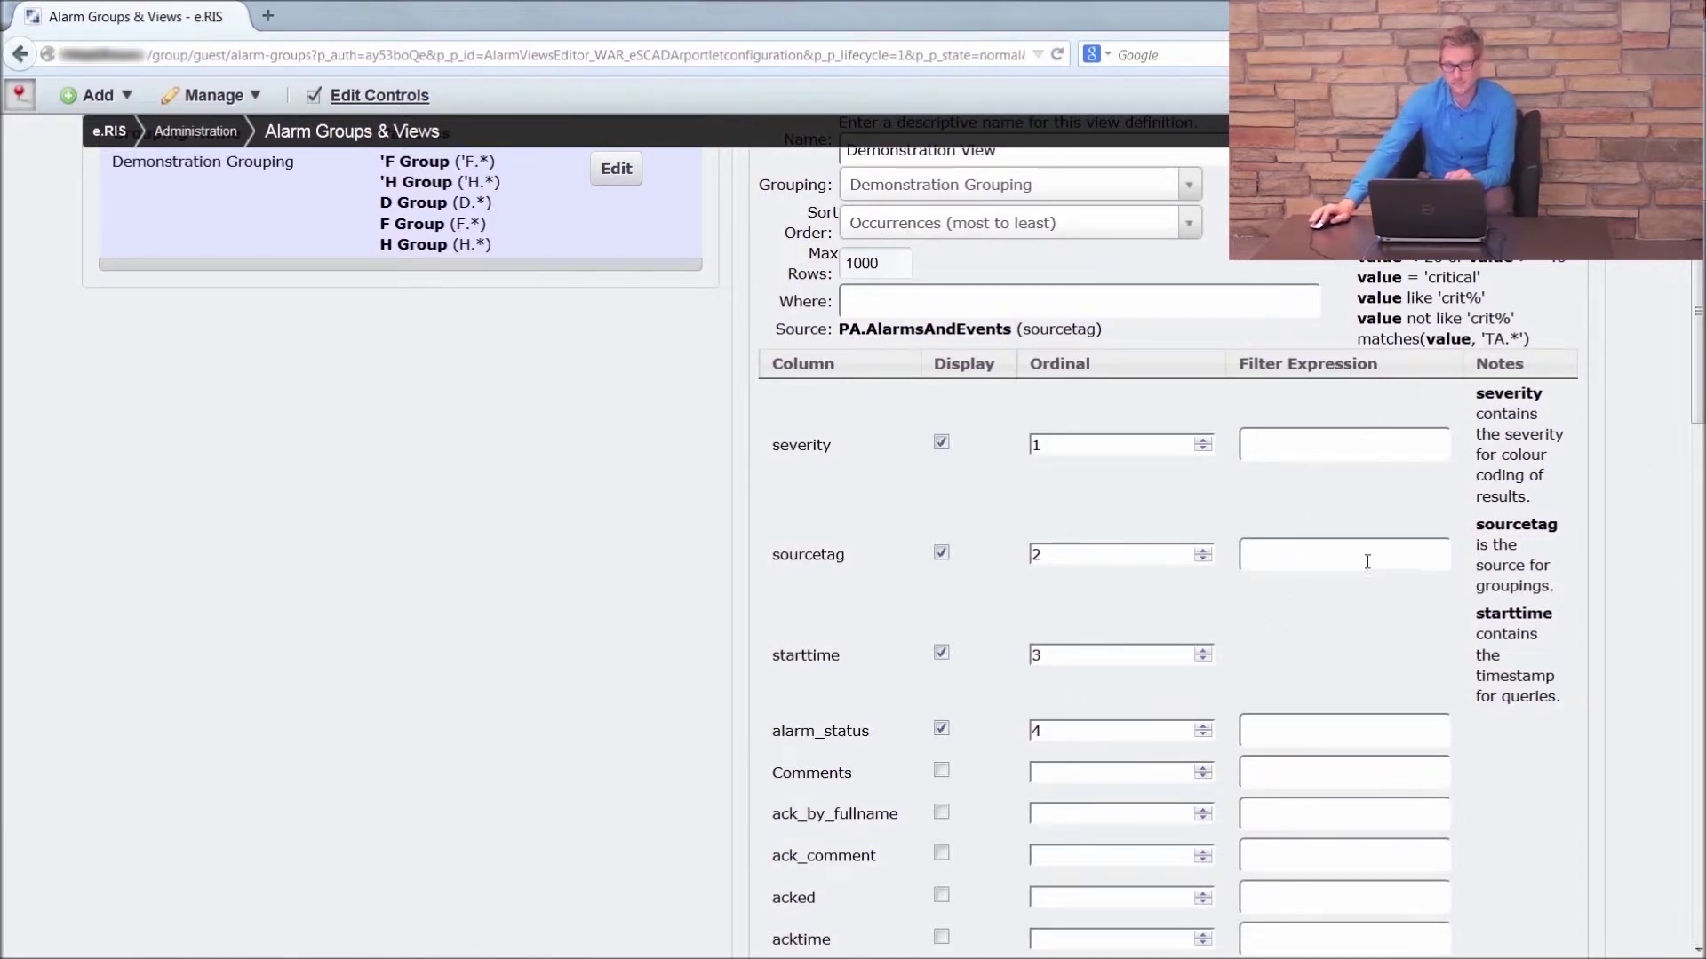
pyautogui.scroll(4, 1639, 494)
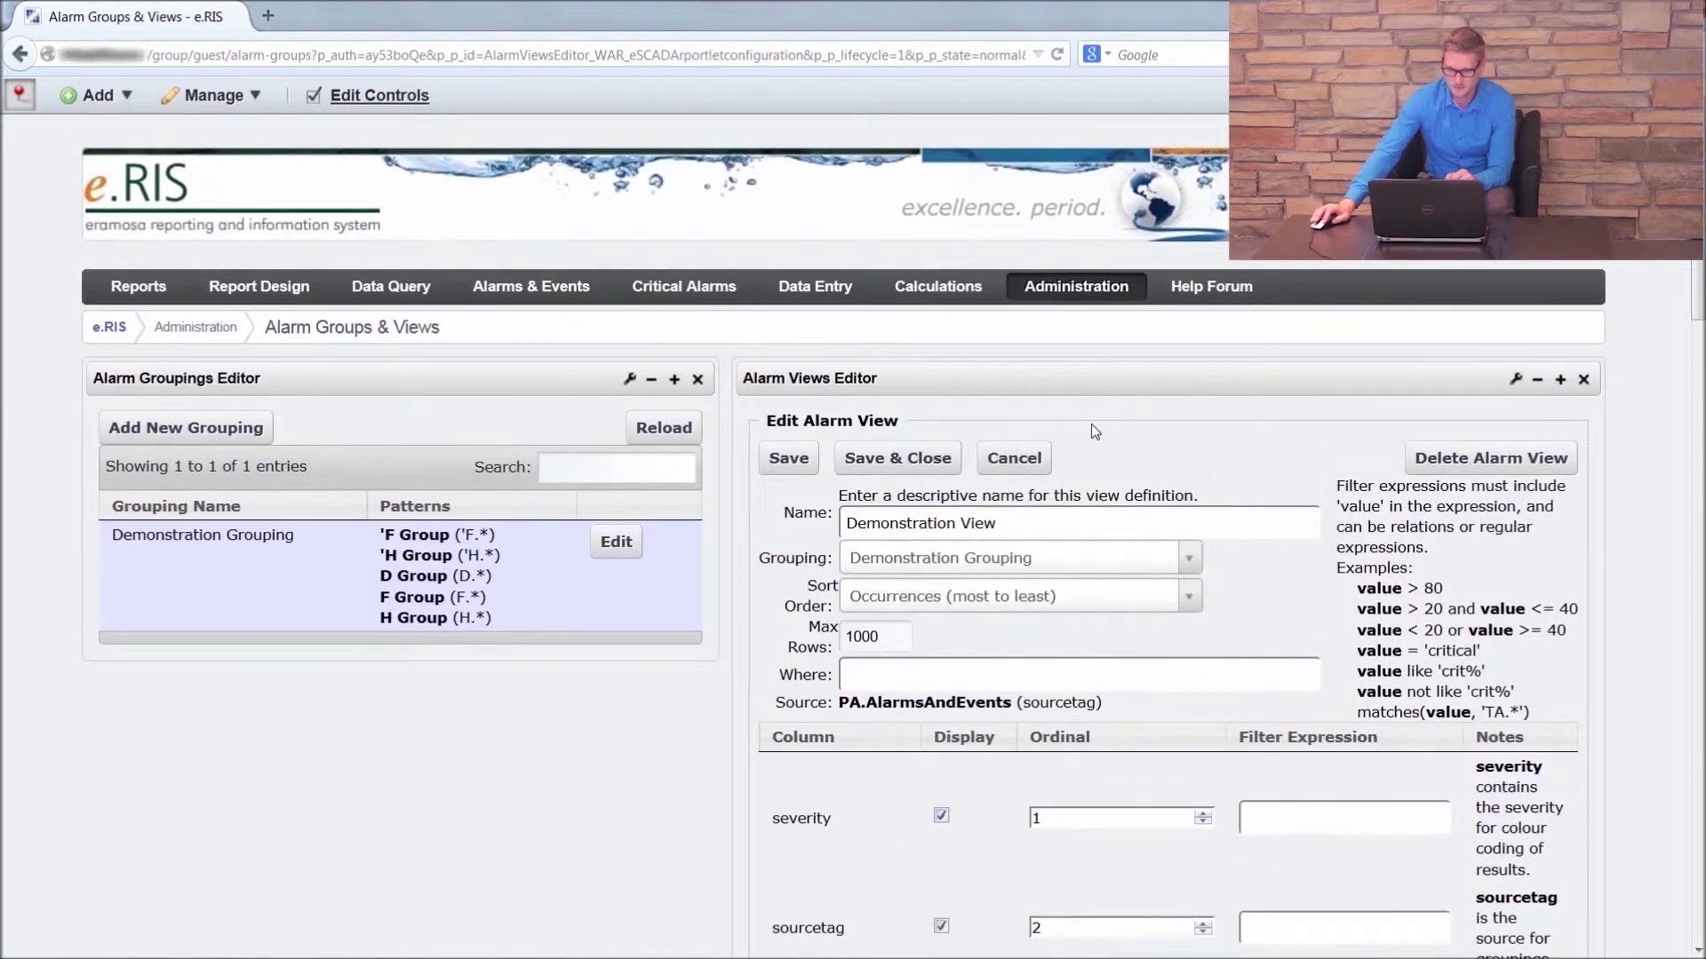
pyautogui.click(897, 457)
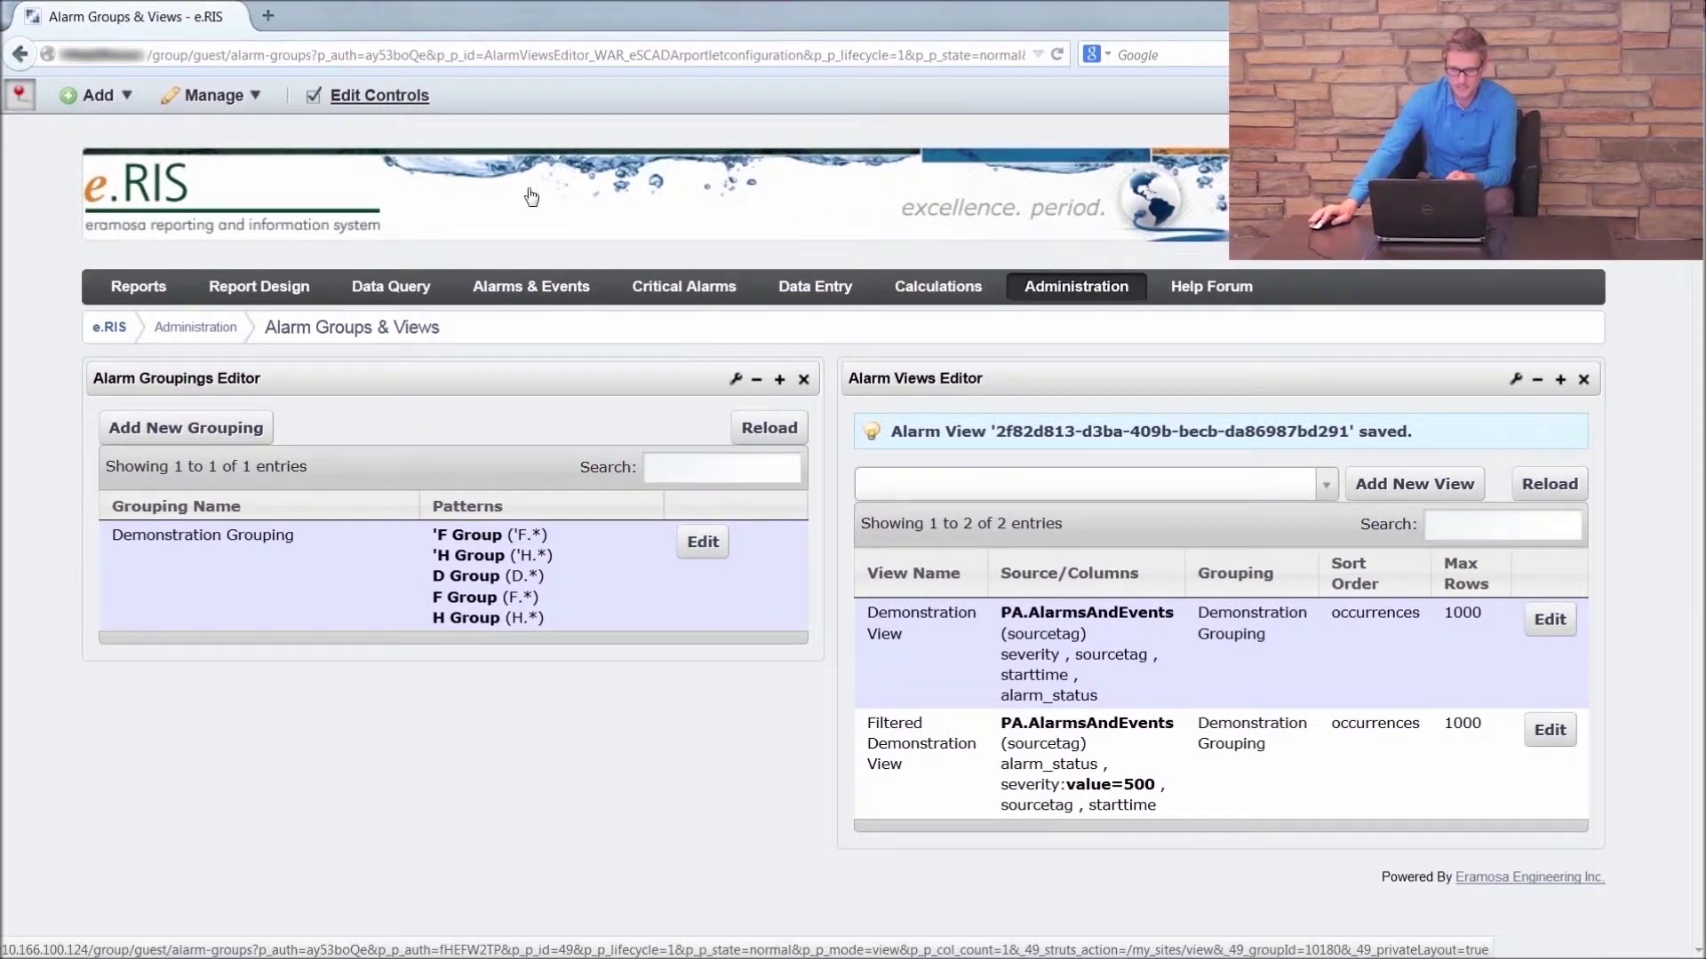
# Step: Go to Alarms & Events and run the query with the Demonstration View
pyautogui.click(516, 288)
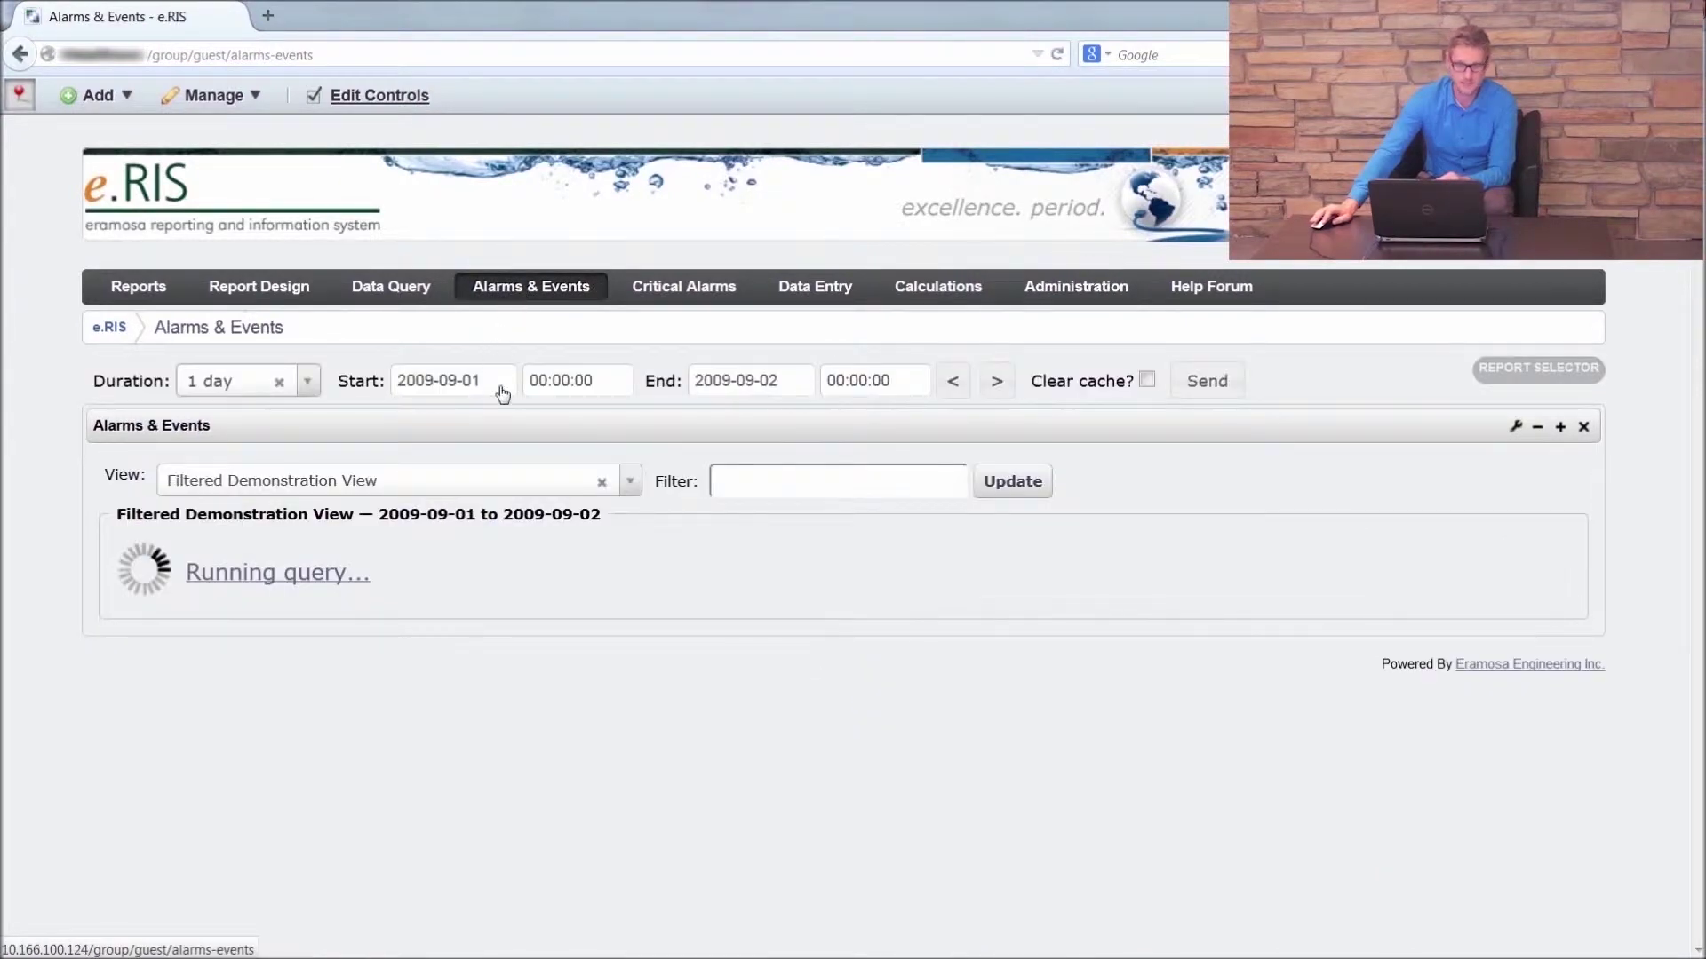
pyautogui.click(633, 486)
pyautogui.click(483, 521)
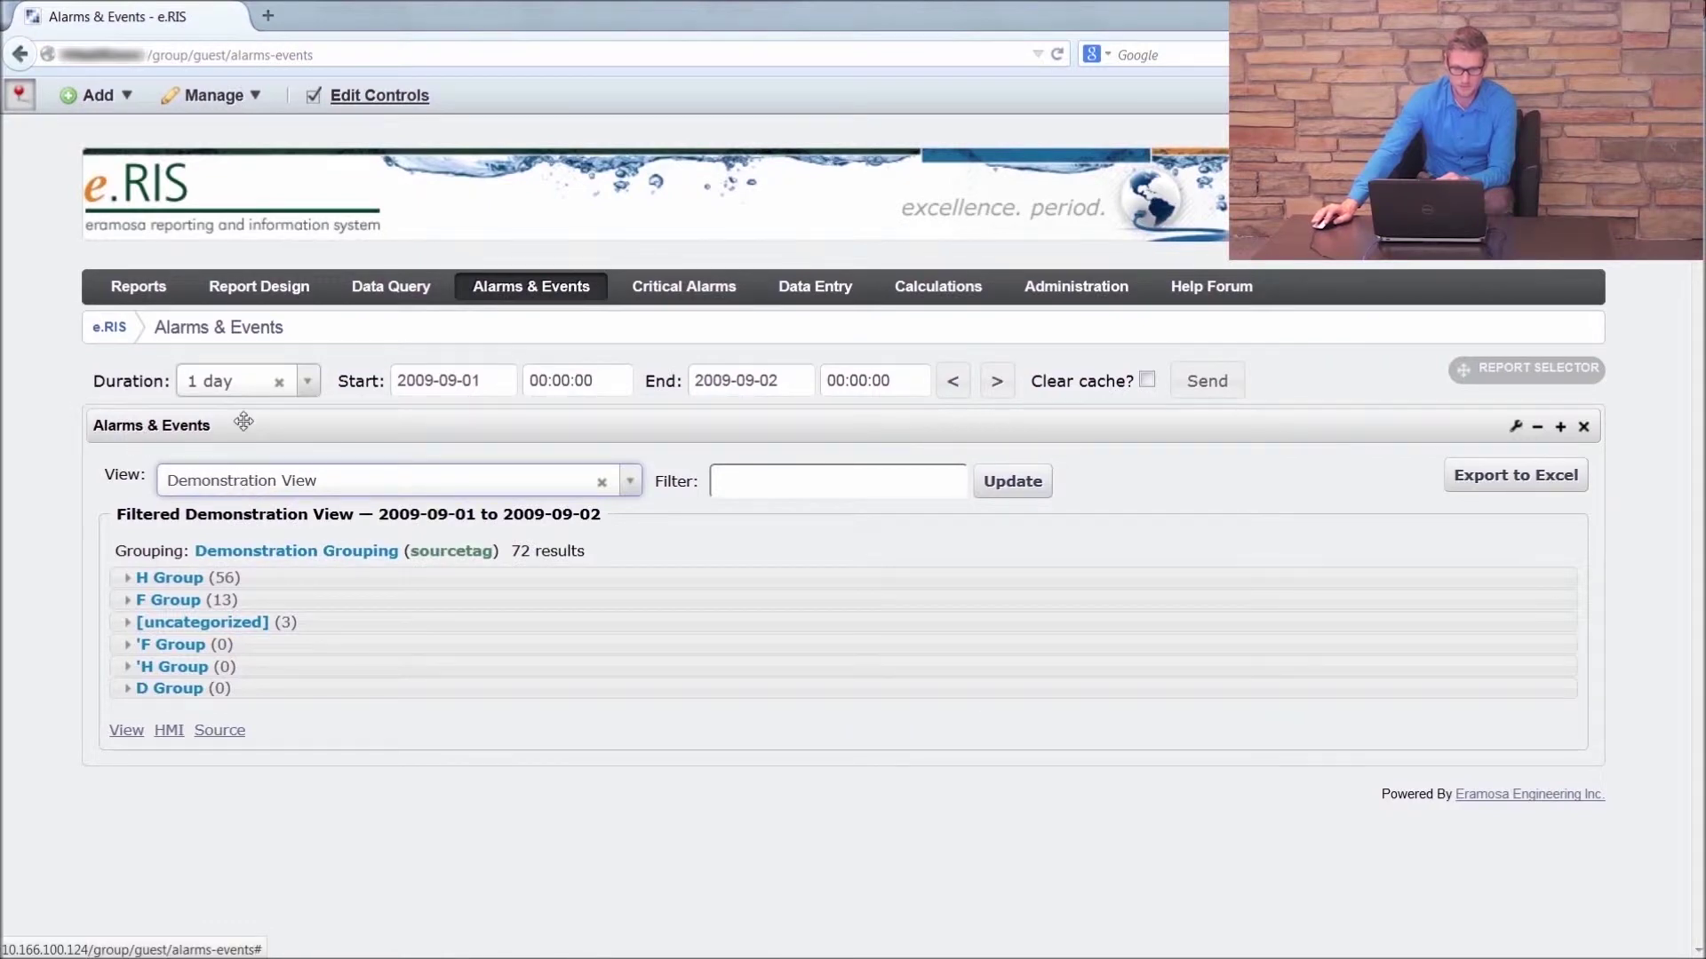
pyautogui.click(1012, 485)
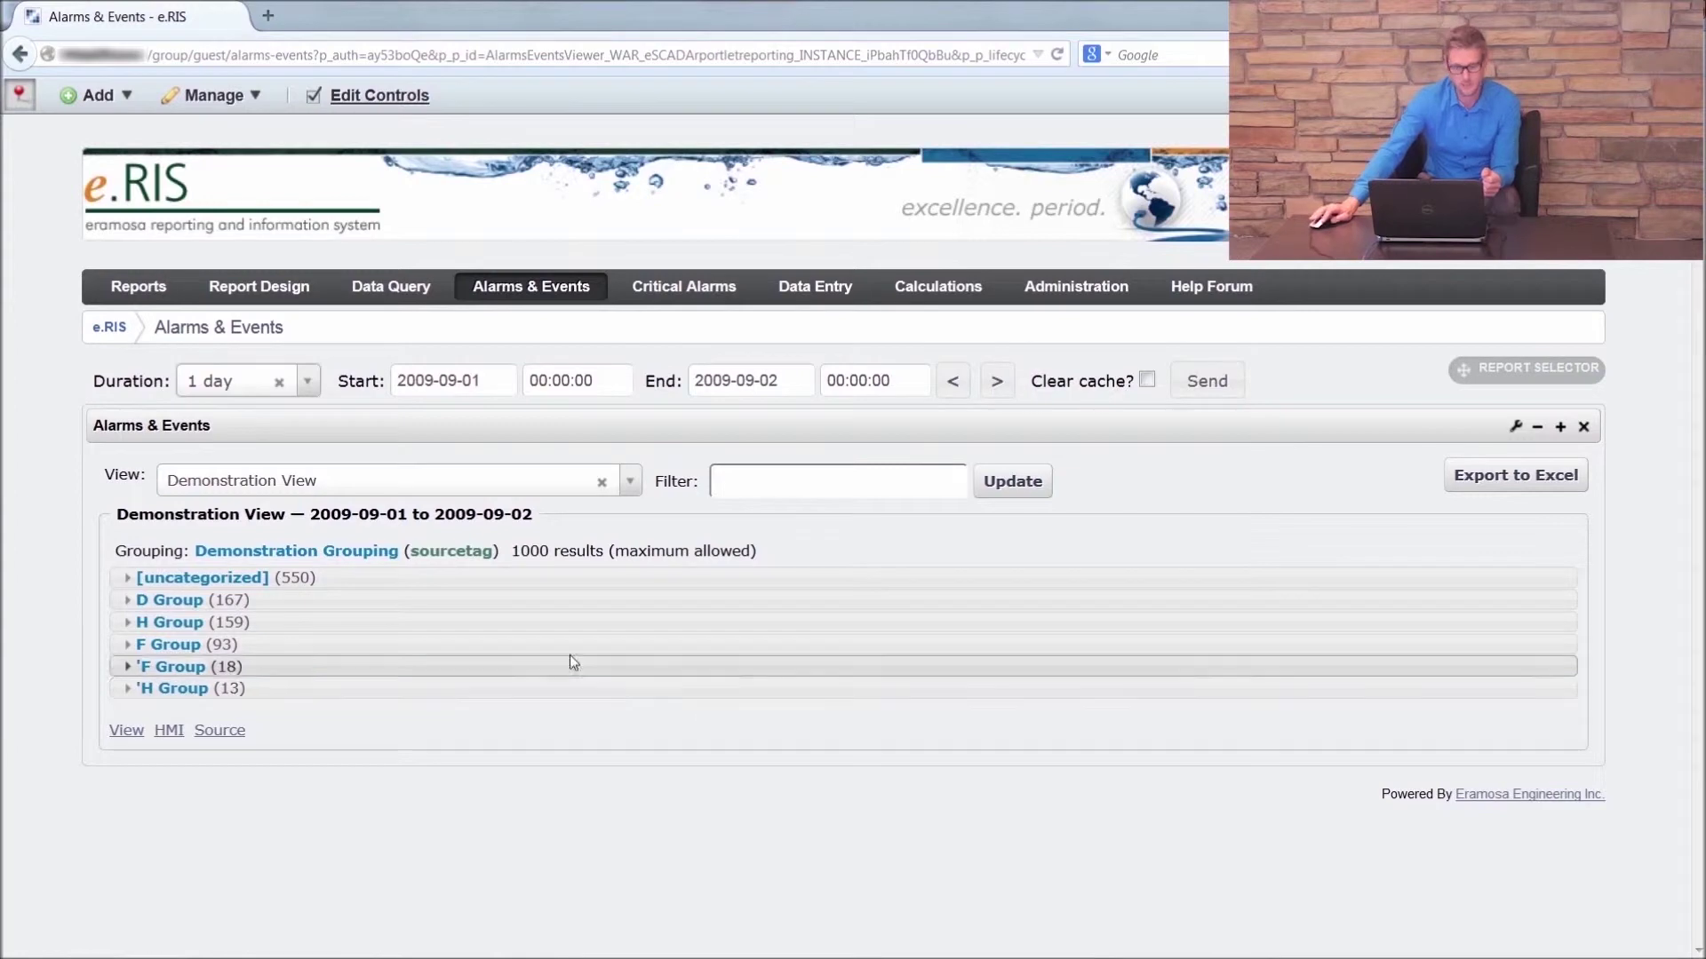
# Step: Expand the H Group and examine the individual alarm events of tag HD018CRA01AT01AI_, collapsing the tag when done
pyautogui.click(129, 625)
pyautogui.scroll(-5, 132, 635)
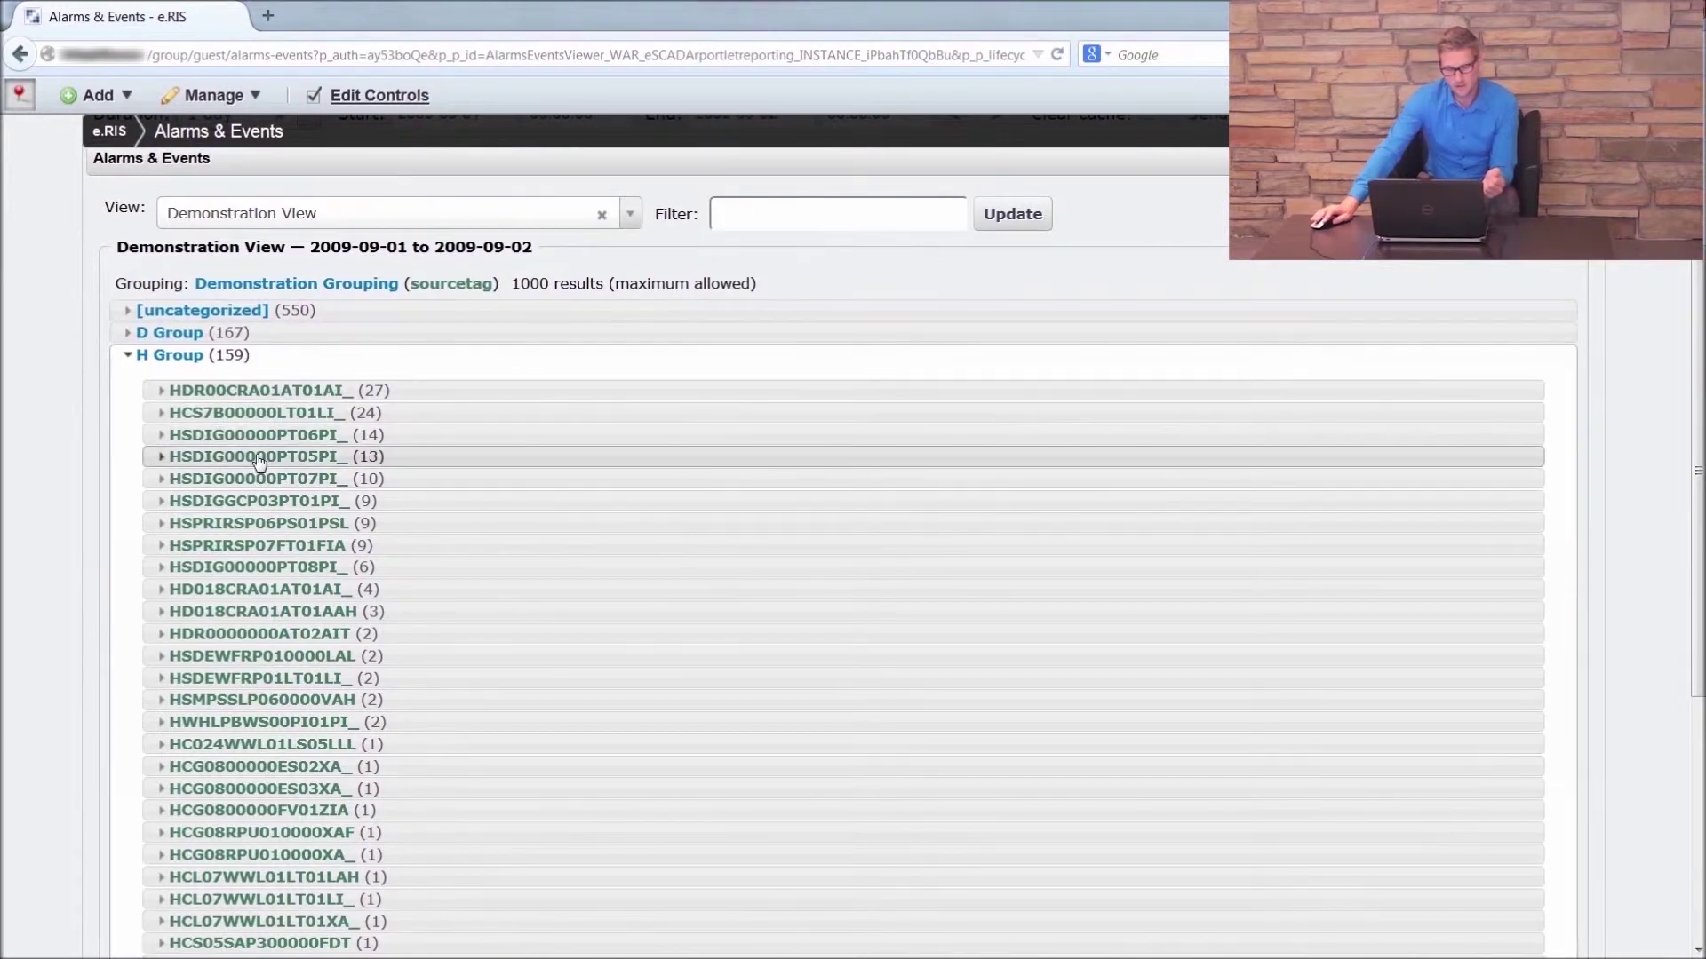
pyautogui.scroll(-3, 249, 462)
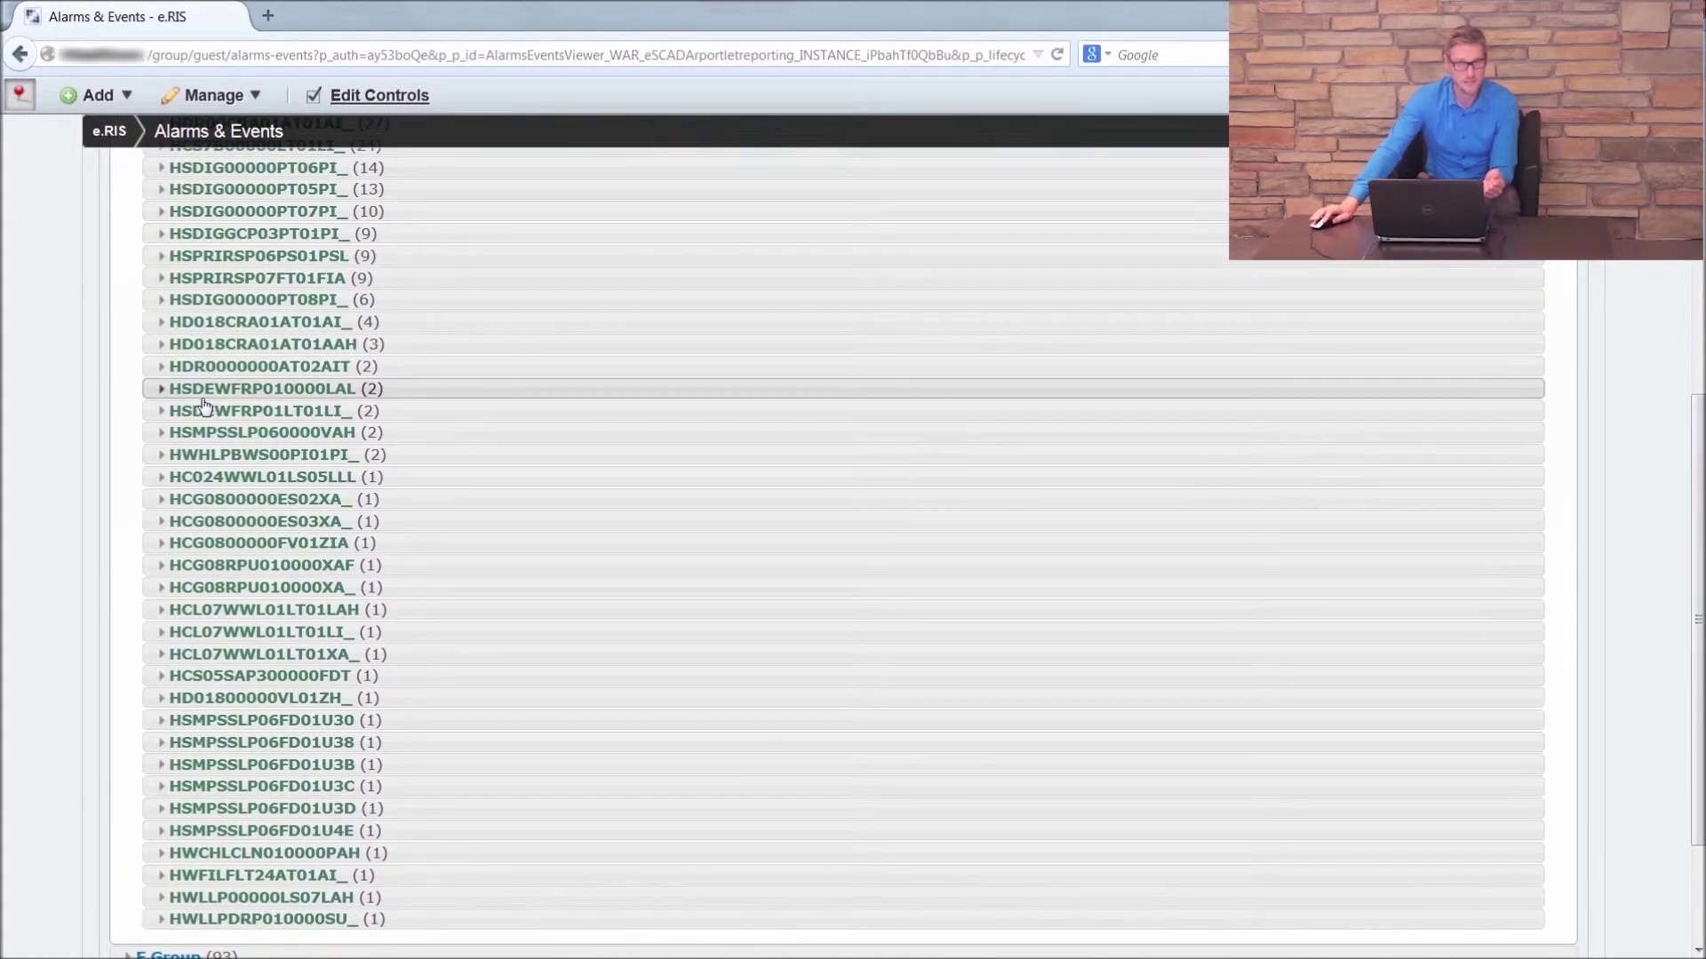
pyautogui.scroll(-2, 196, 422)
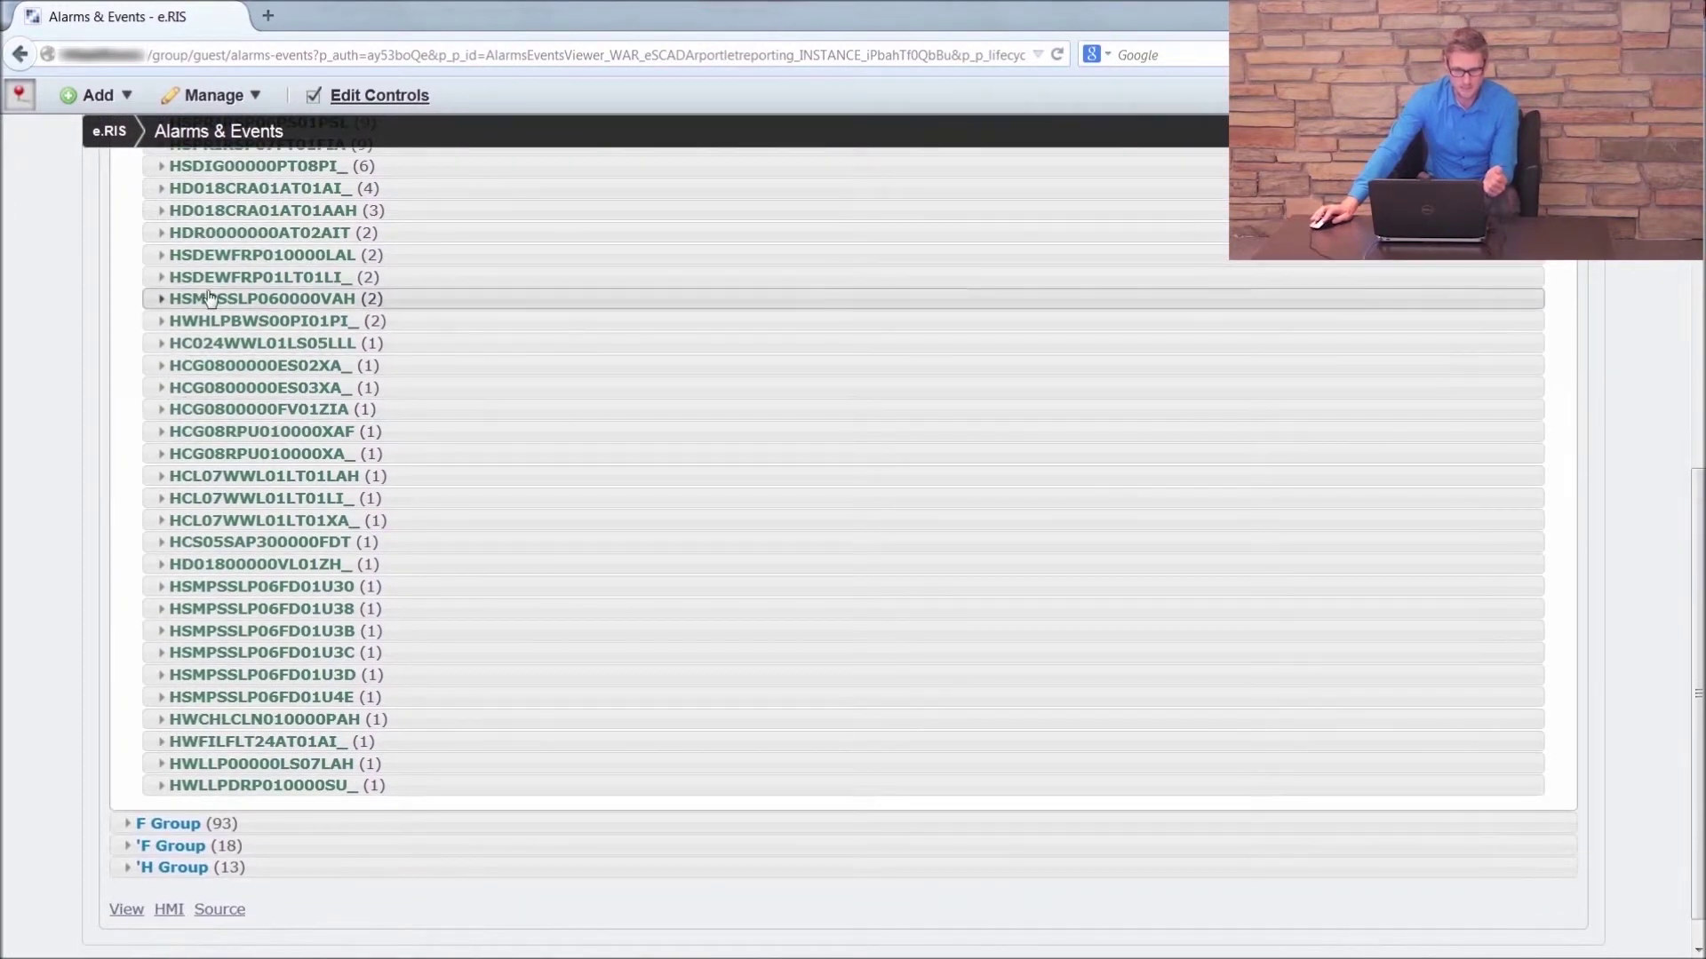
pyautogui.scroll(2, 209, 298)
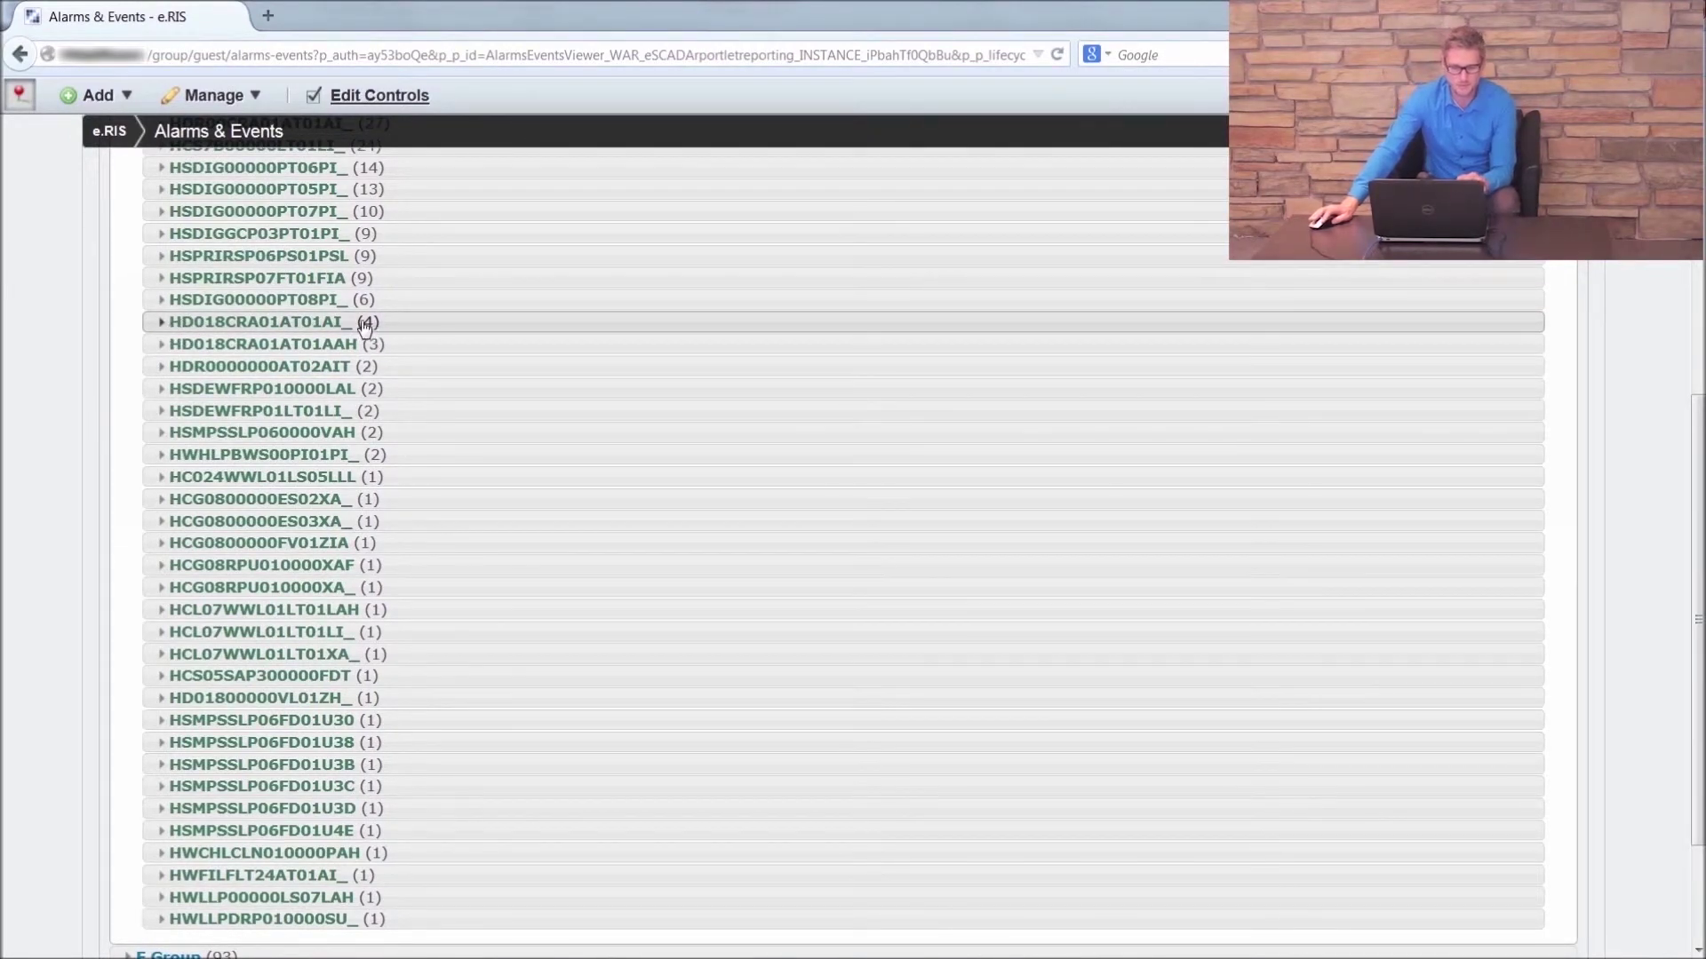
pyautogui.click(163, 324)
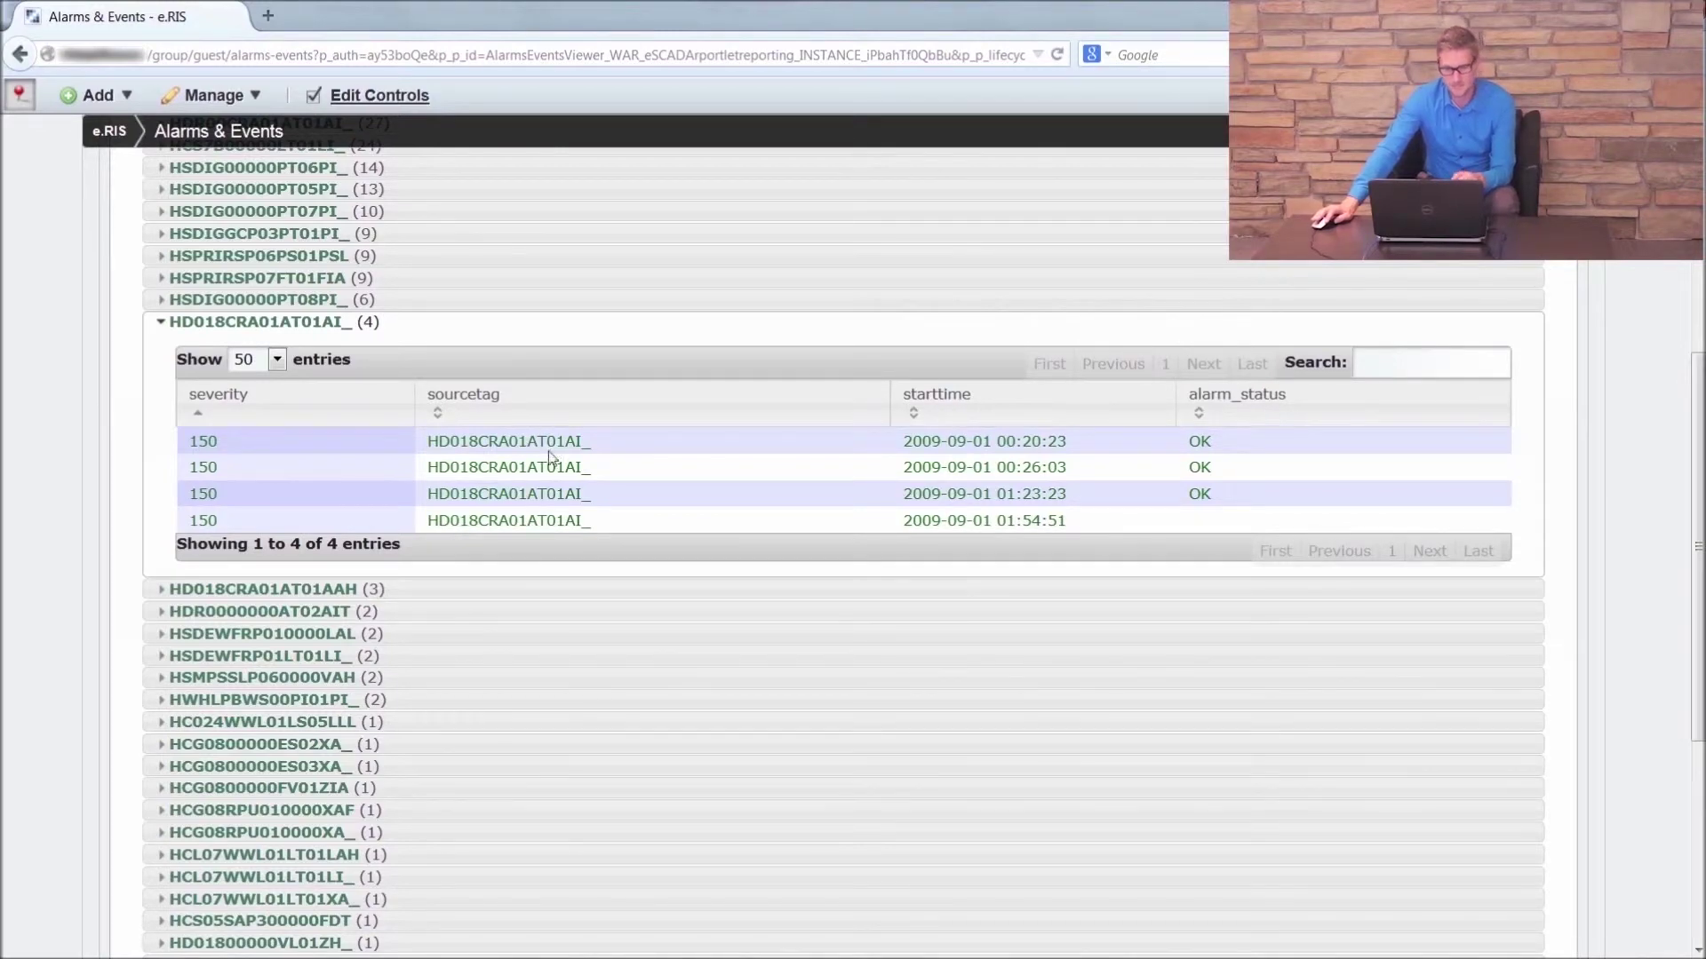
pyautogui.click(164, 332)
# Step: Expand the F Group and examine the severity, start time and alarm status of the events for tag FDG01CRA01AT01AI_
pyautogui.scroll(-3, 121, 413)
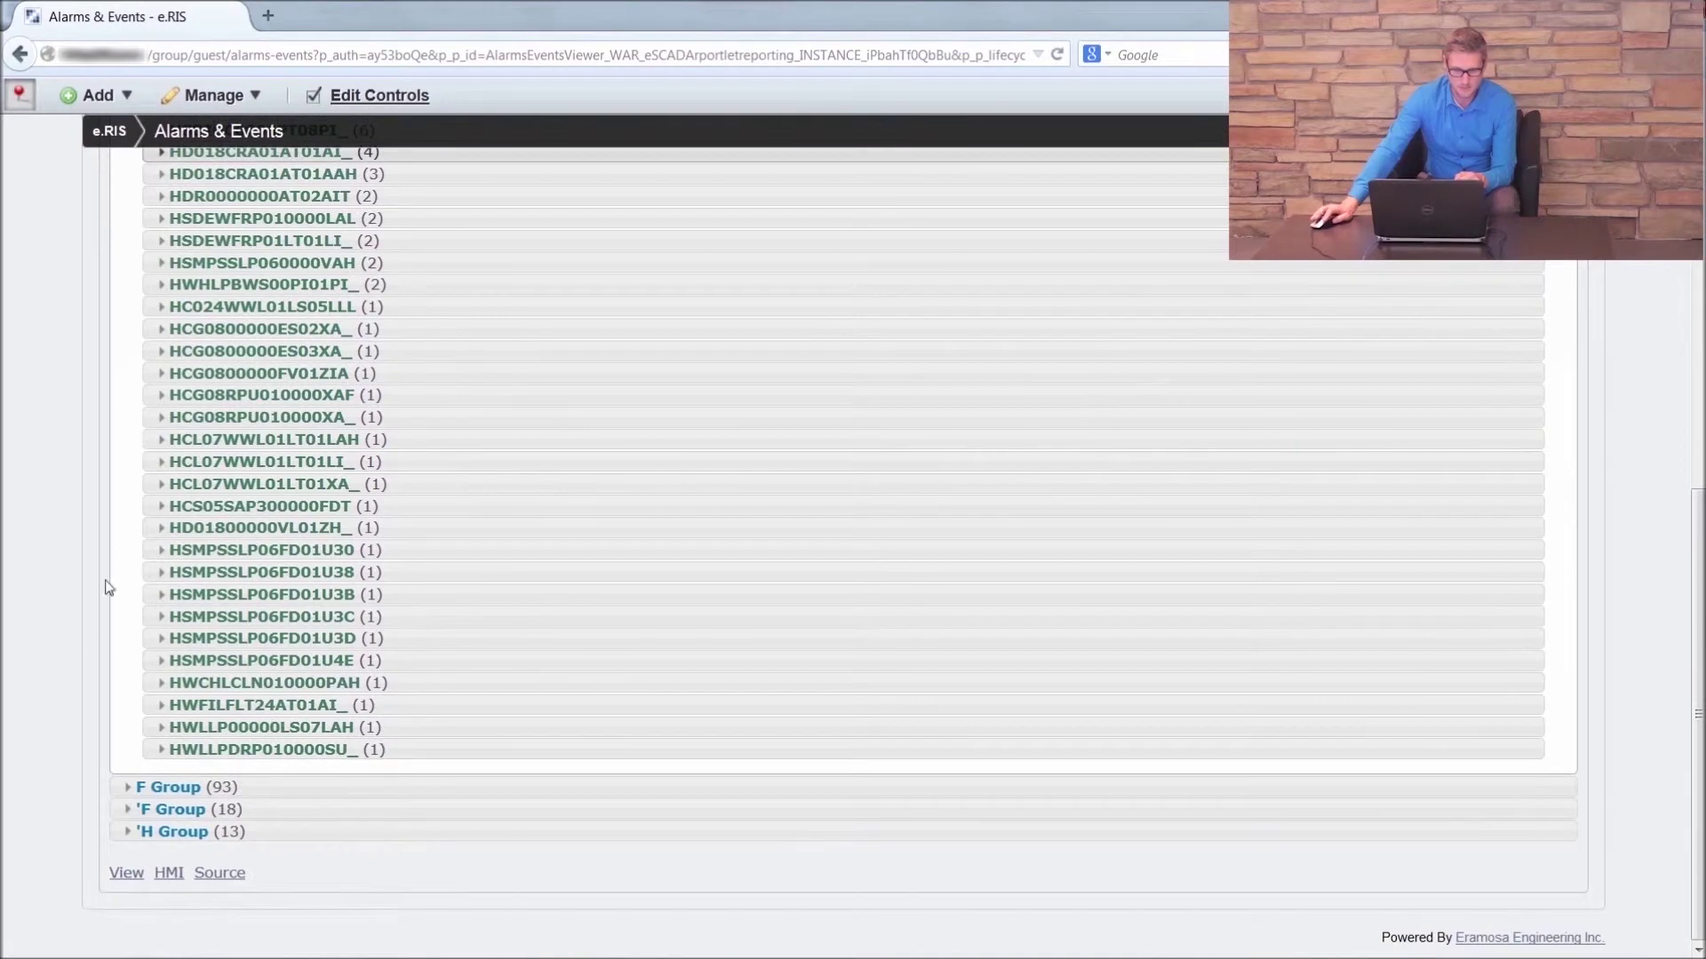
pyautogui.click(134, 787)
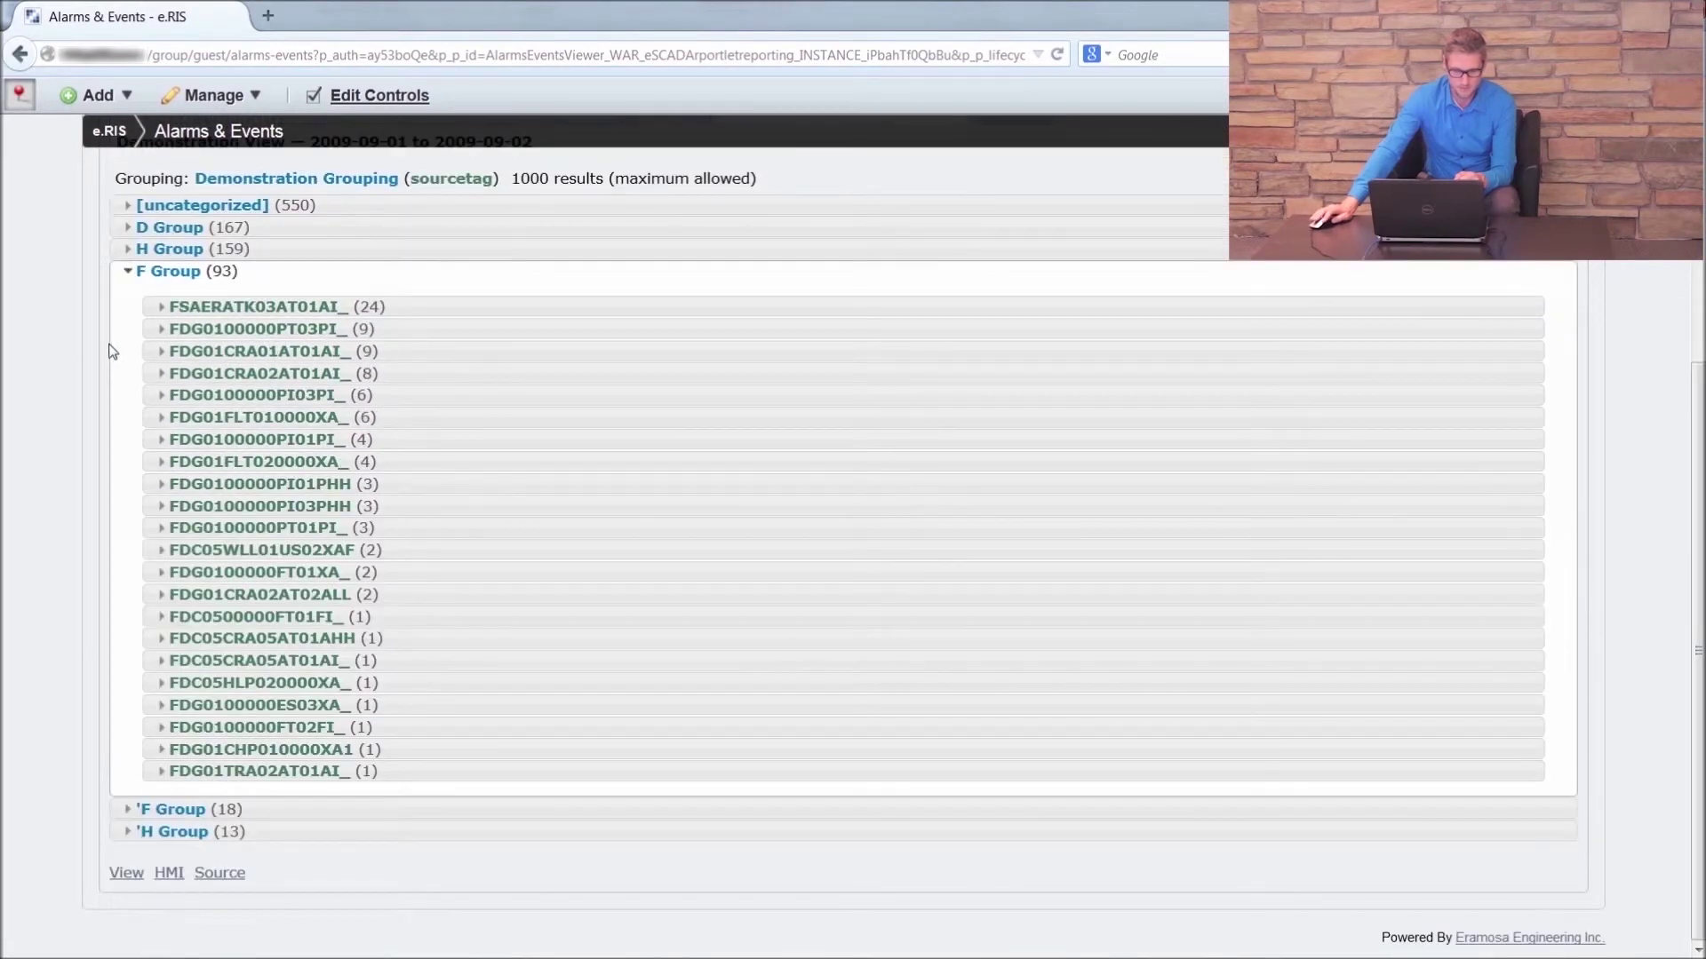
pyautogui.click(161, 352)
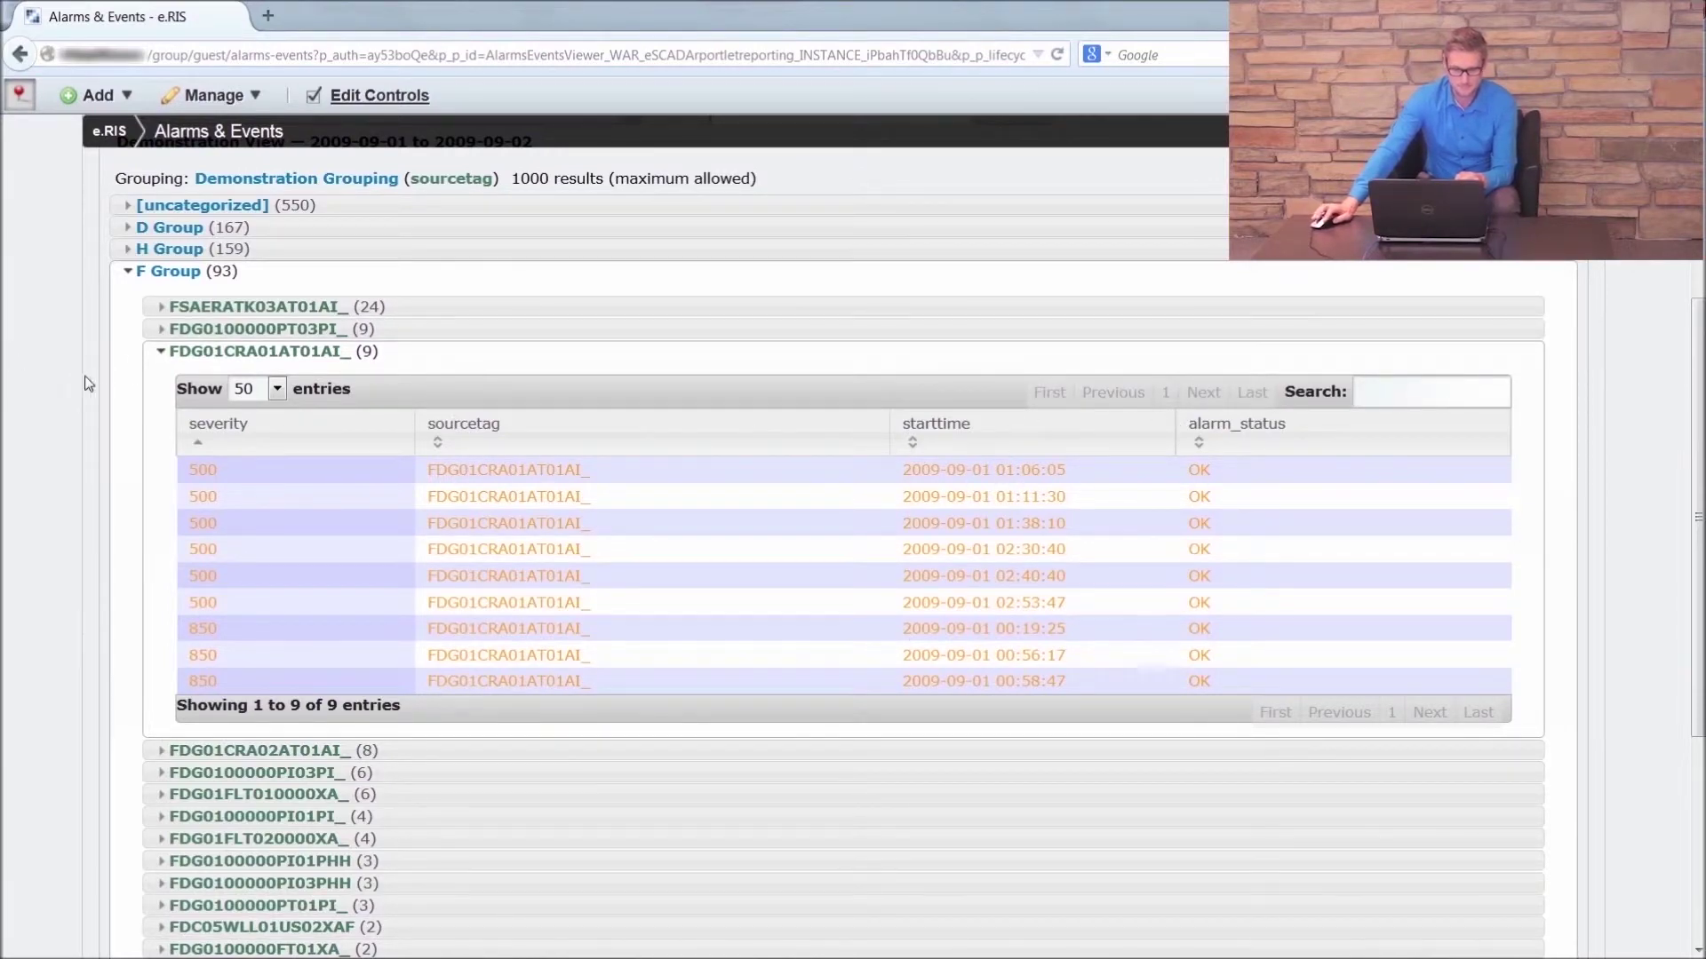
pyautogui.scroll(1, 79, 384)
pyautogui.scroll(4, 80, 384)
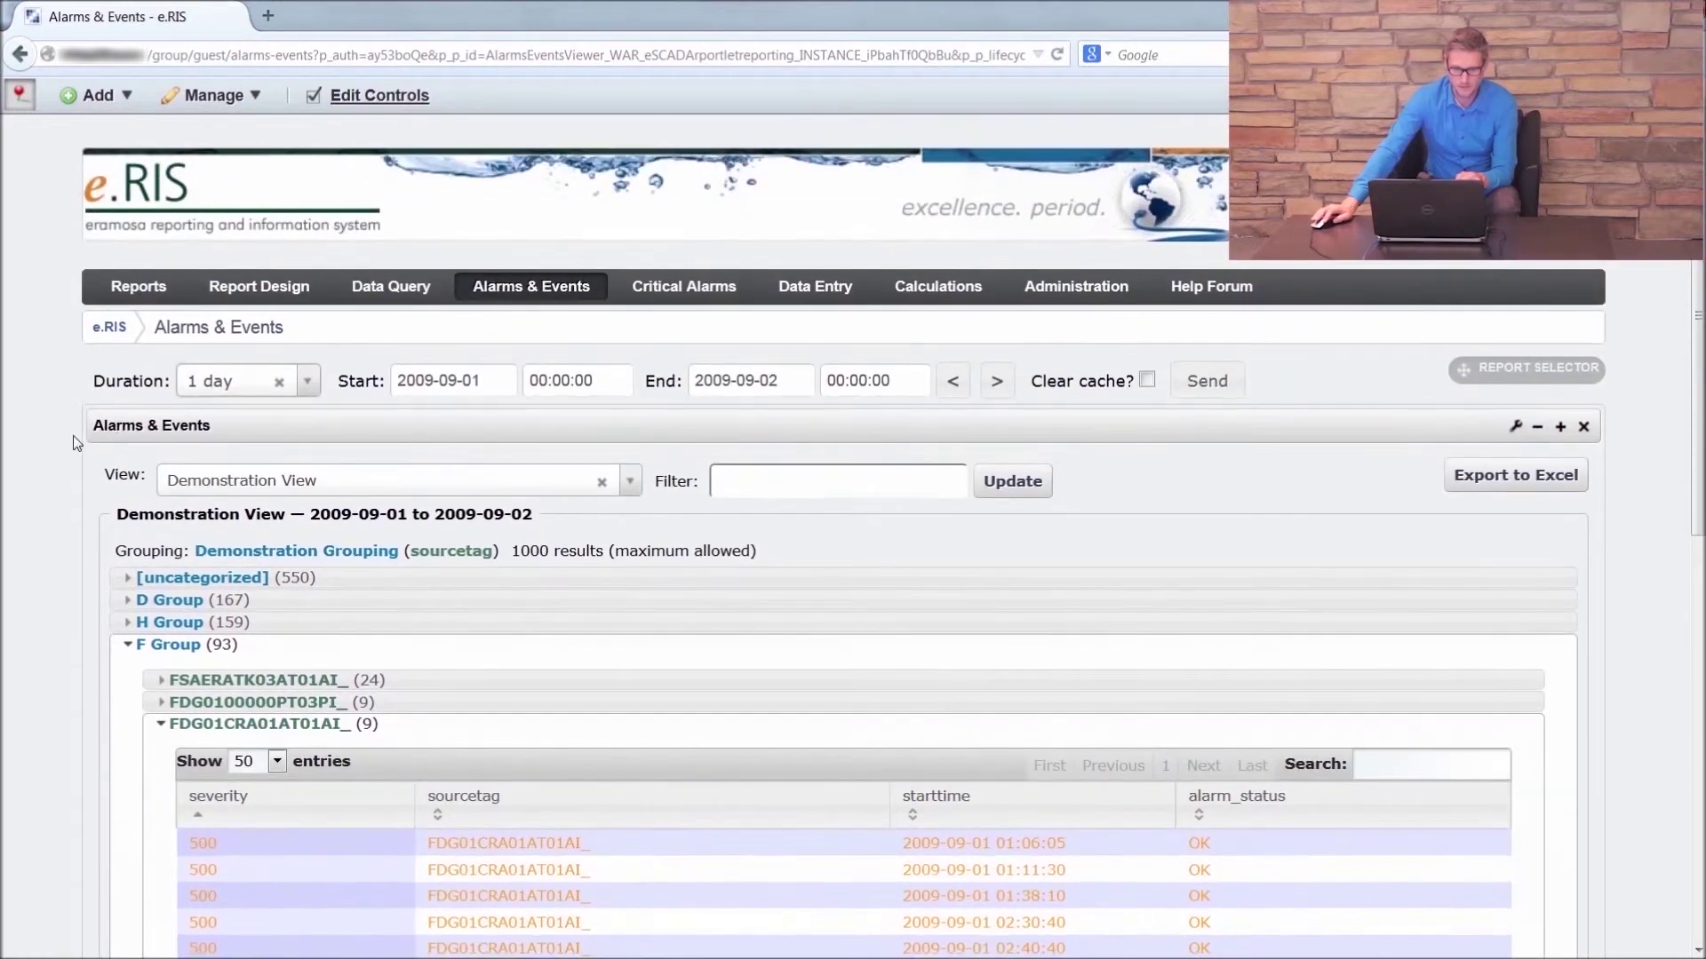
pyautogui.scroll(-2, 36, 433)
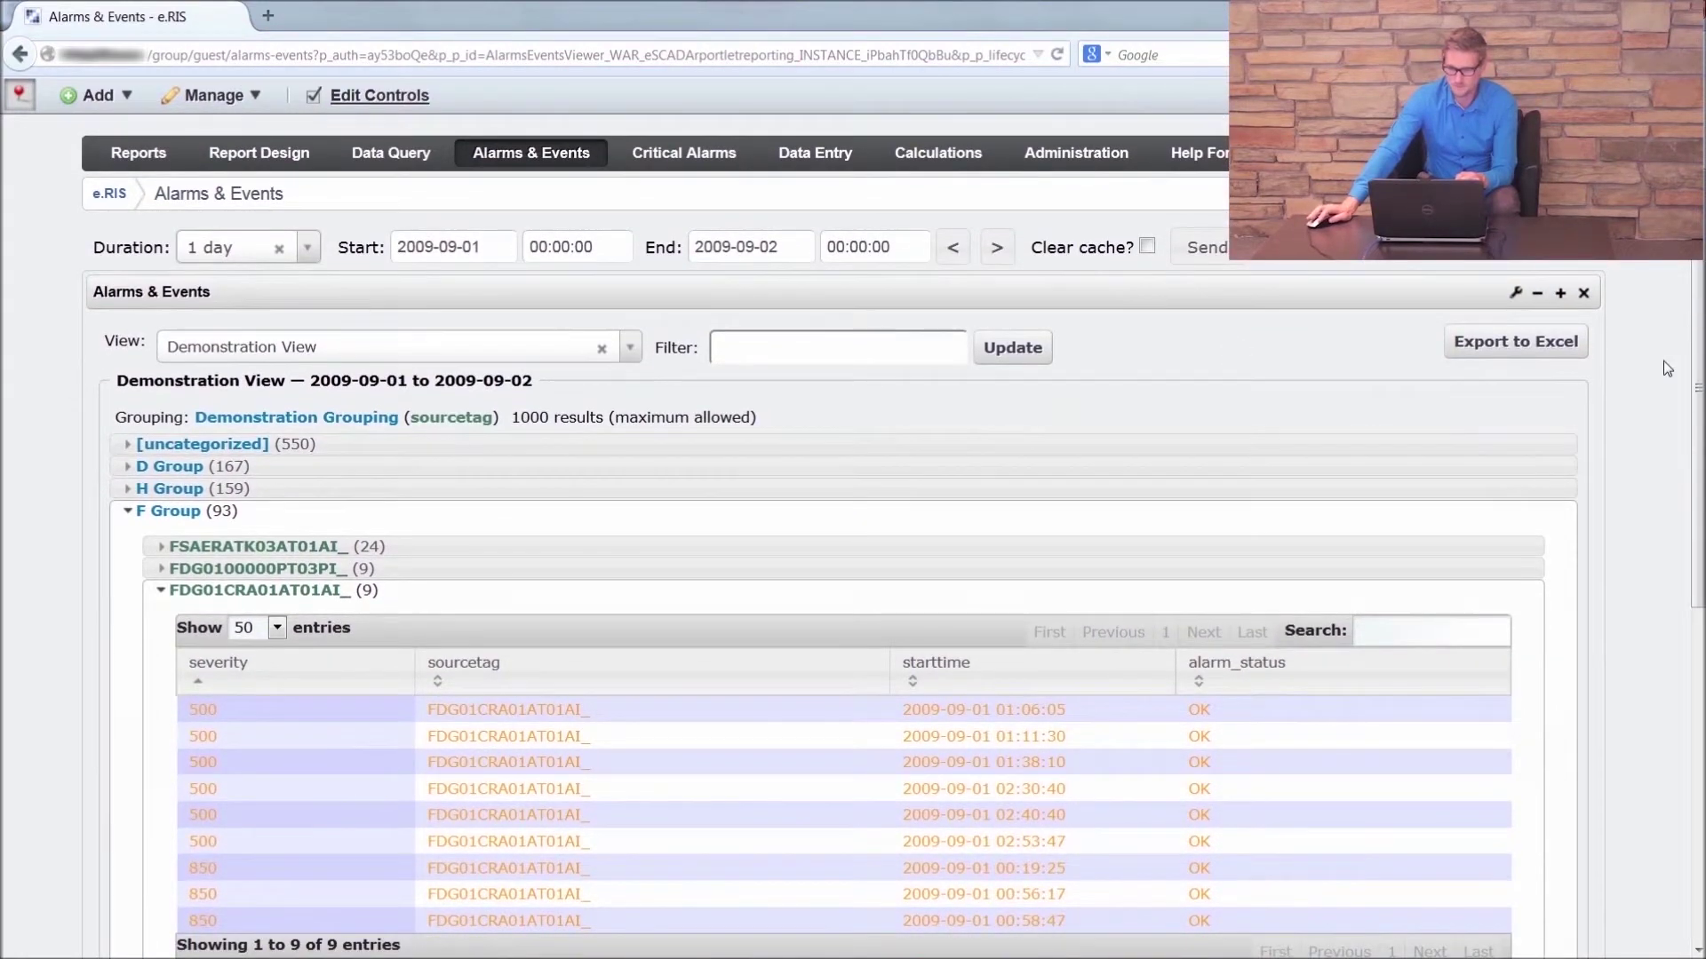
# Step: Return to the Alarm Groups & Views administration page
pyautogui.scroll(2, 1663, 360)
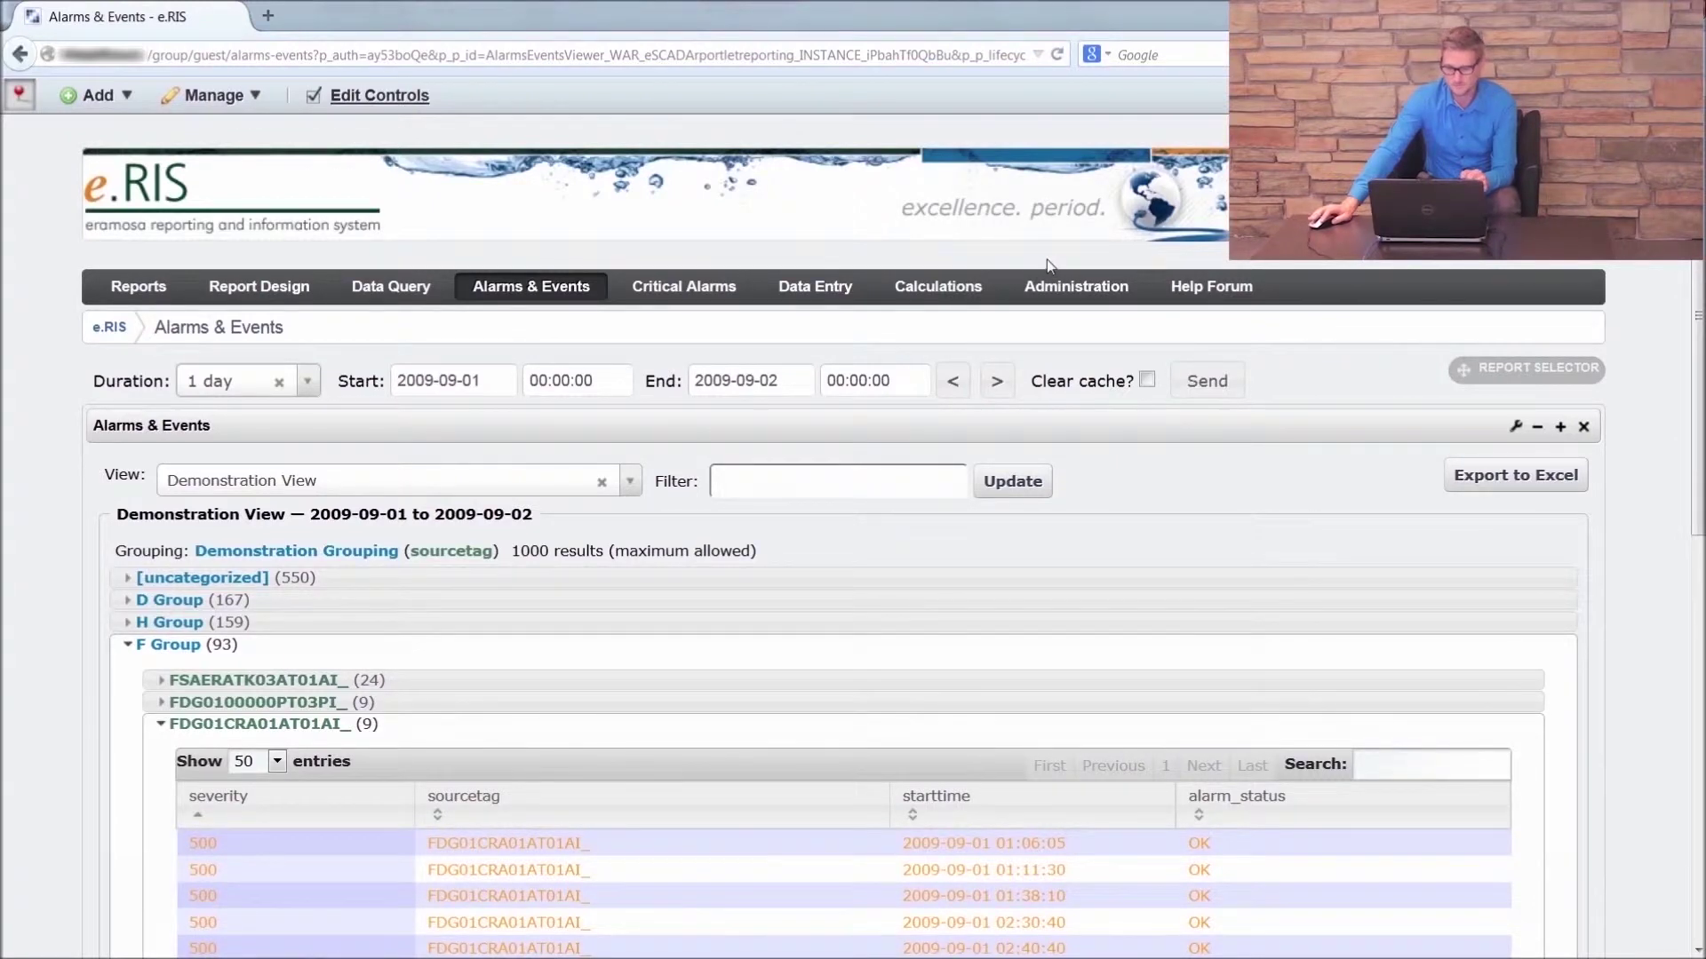
pyautogui.moveTo(1054, 280)
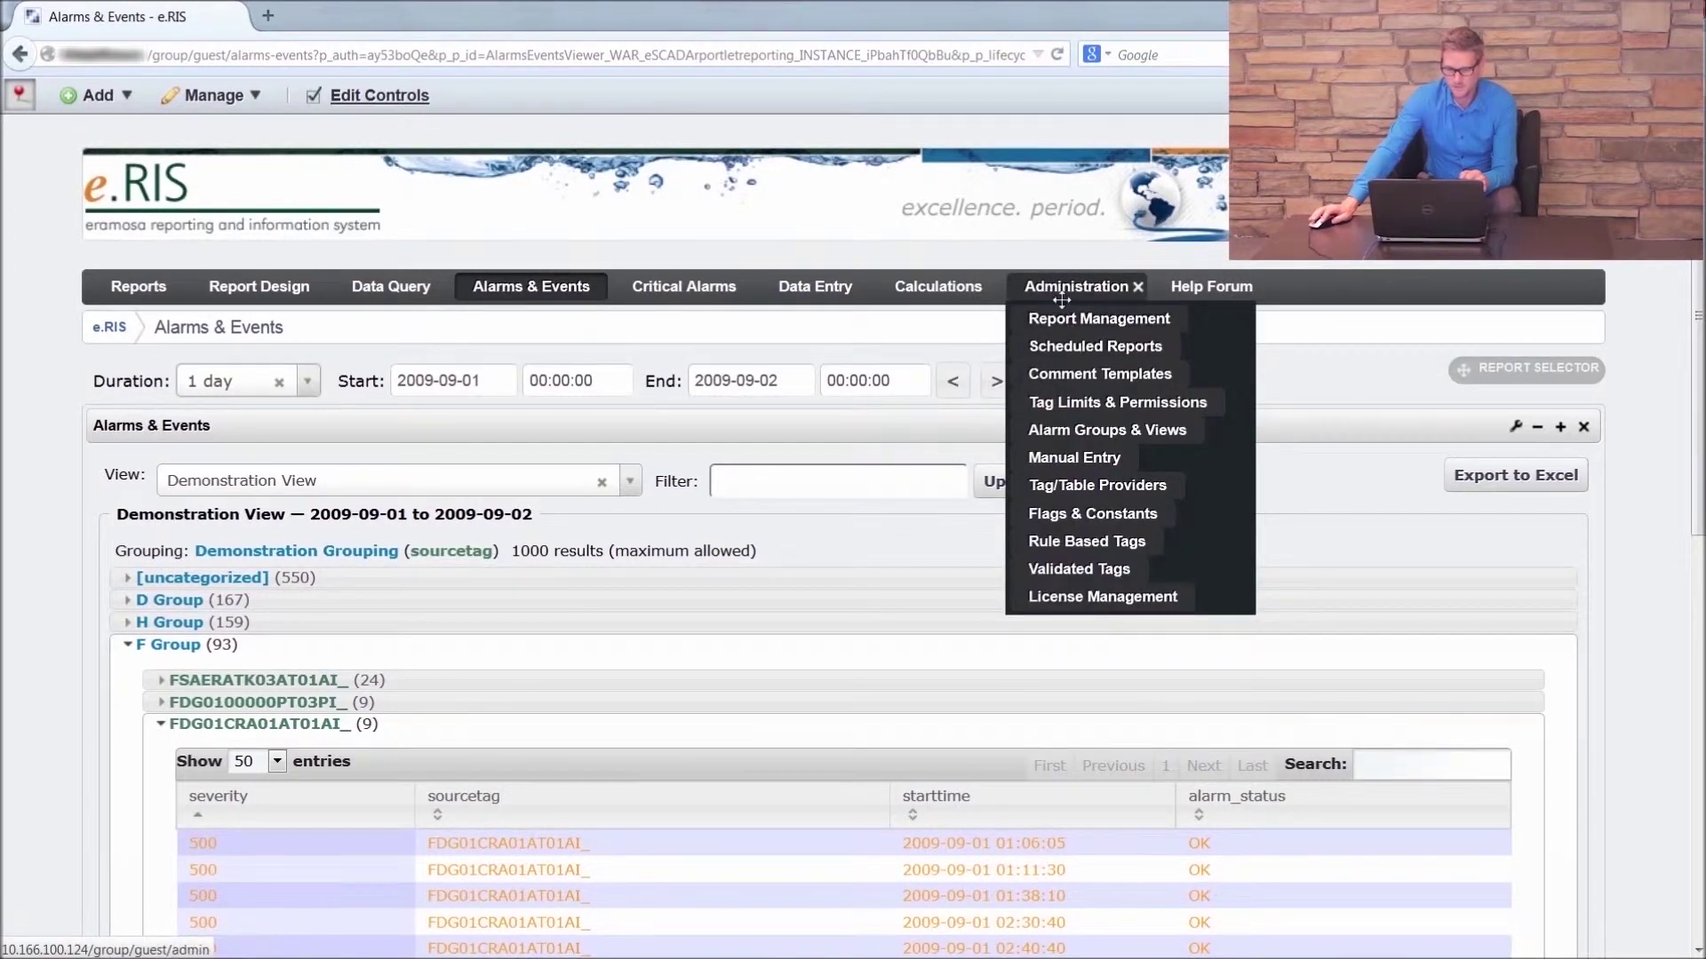
pyautogui.click(1079, 434)
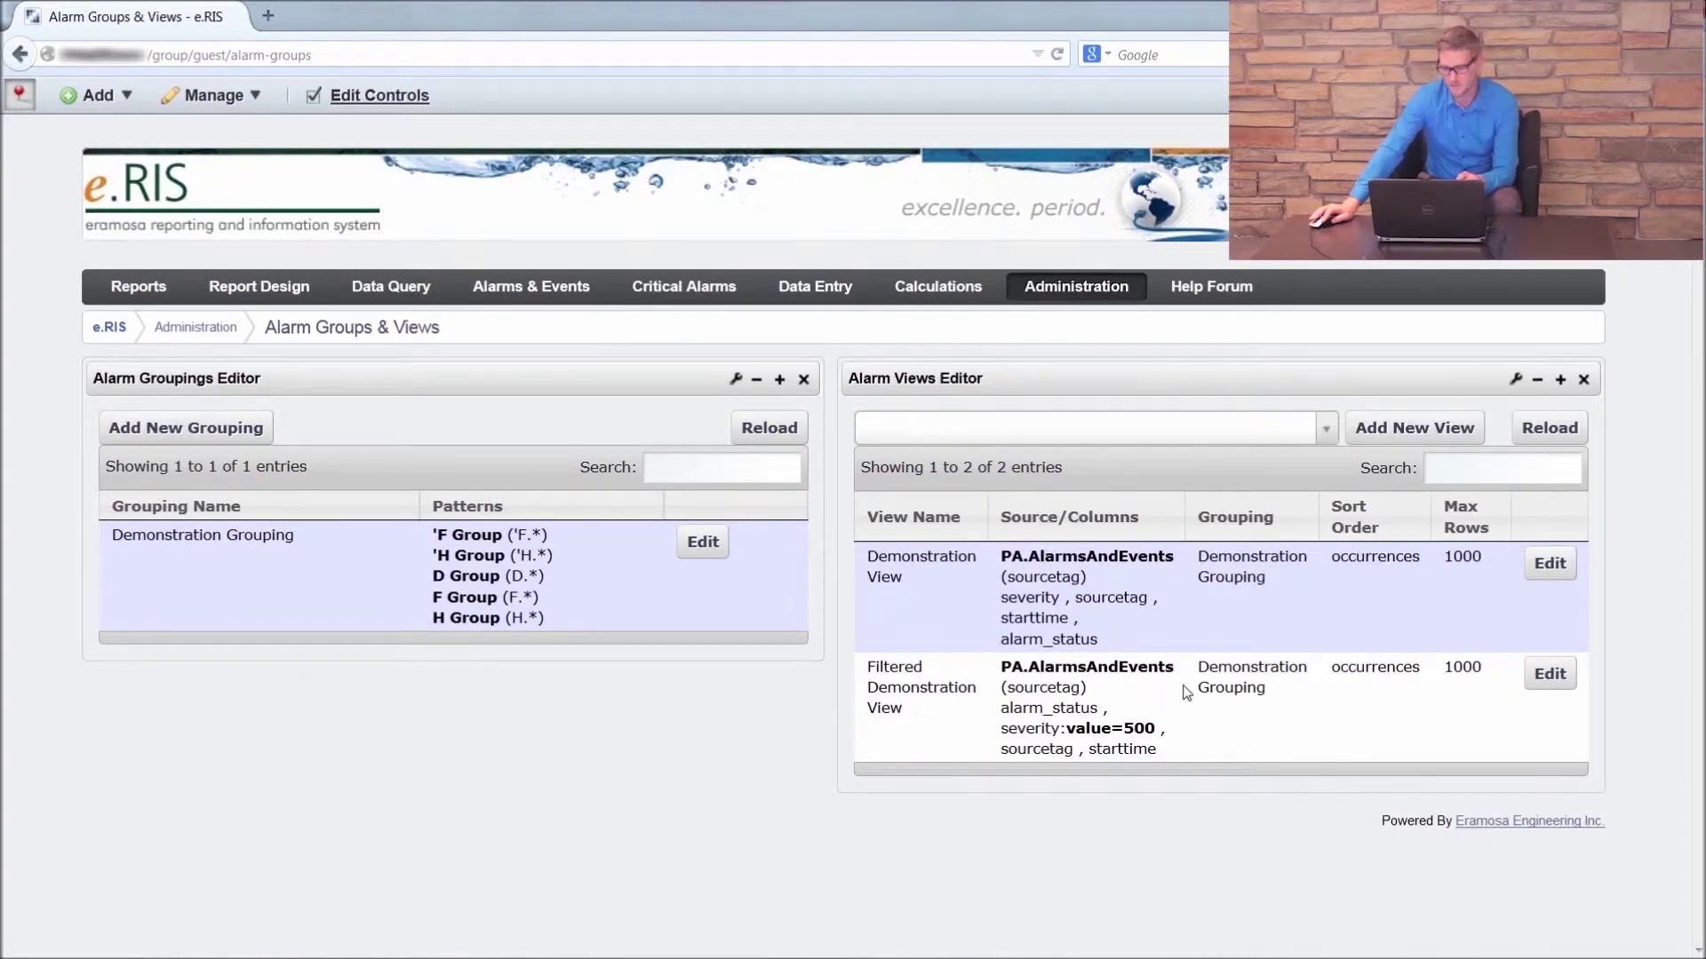
# Step: Open the Filtered Demonstration View for editing and examine its grouping, sort order, displayed columns and the severity filter expression
pyautogui.click(1540, 671)
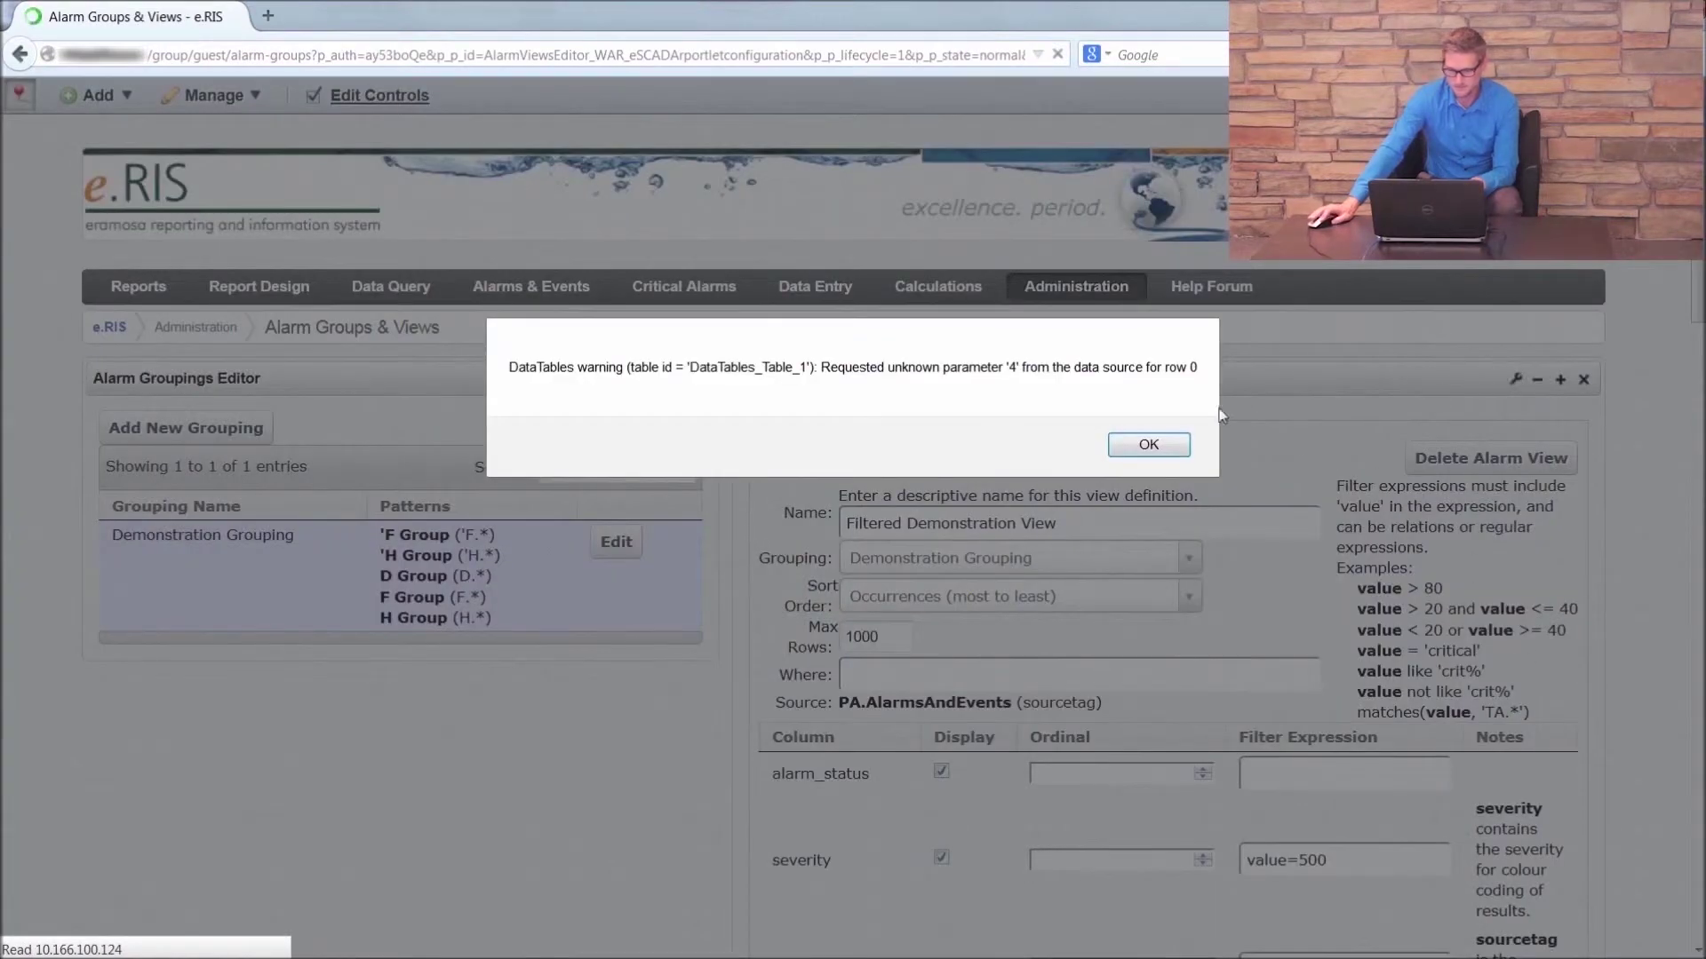
pyautogui.press('Return')
pyautogui.scroll(-2, 1636, 397)
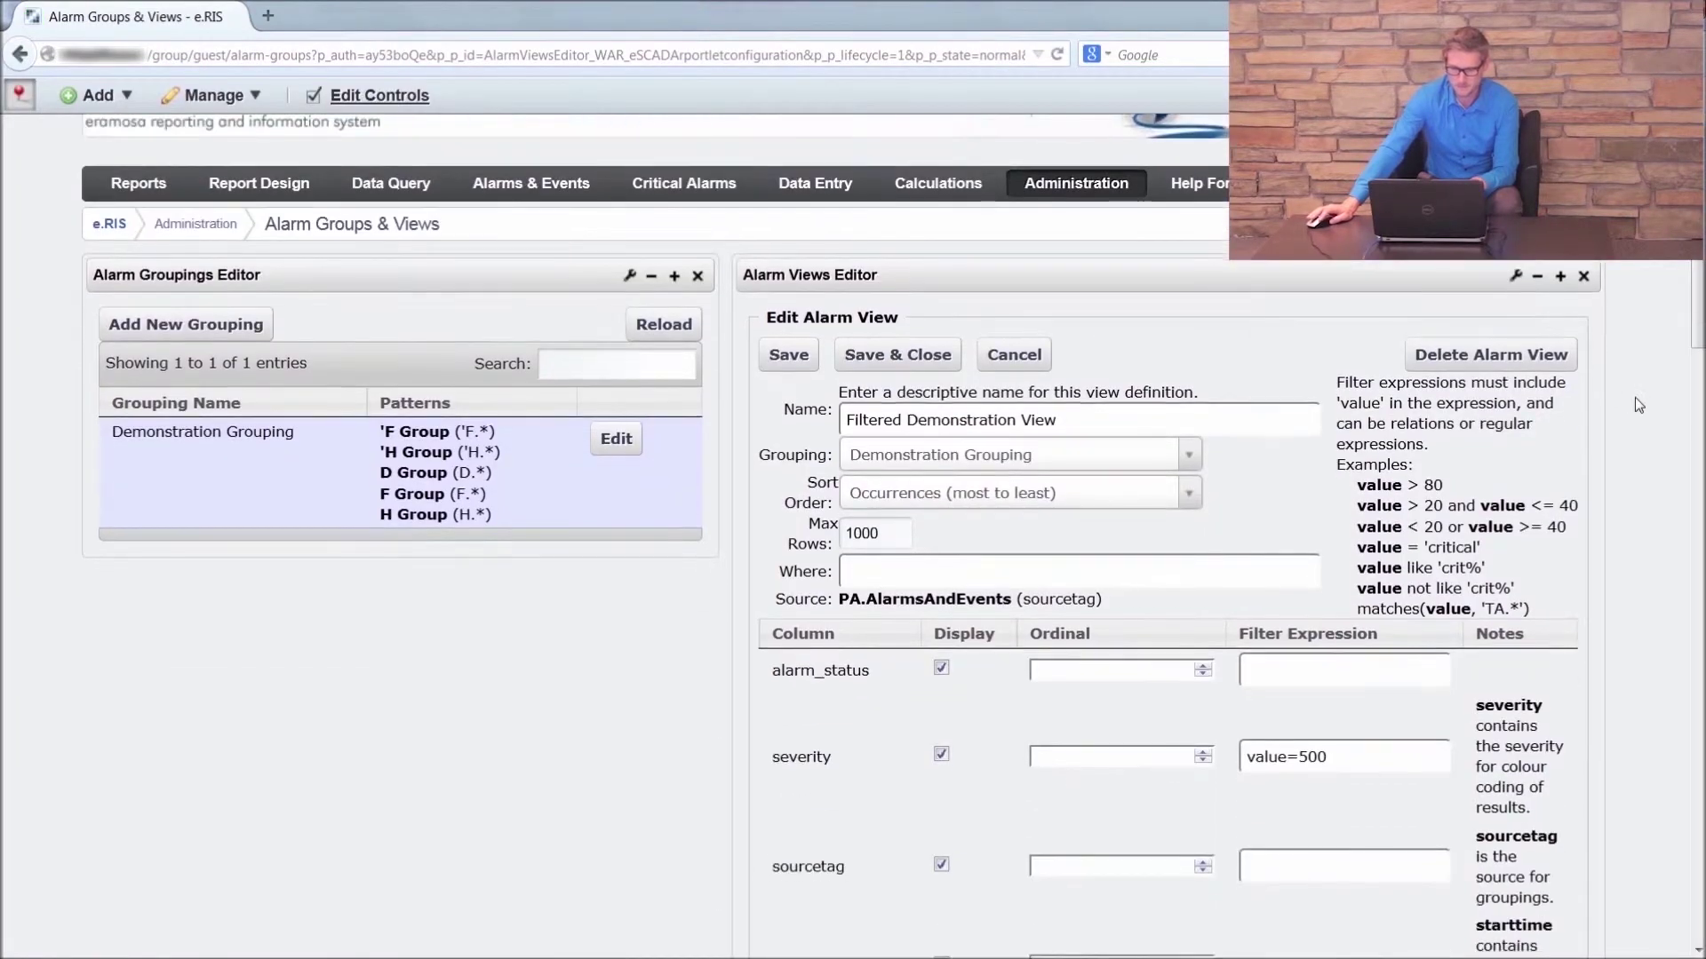
pyautogui.scroll(-3, 1635, 397)
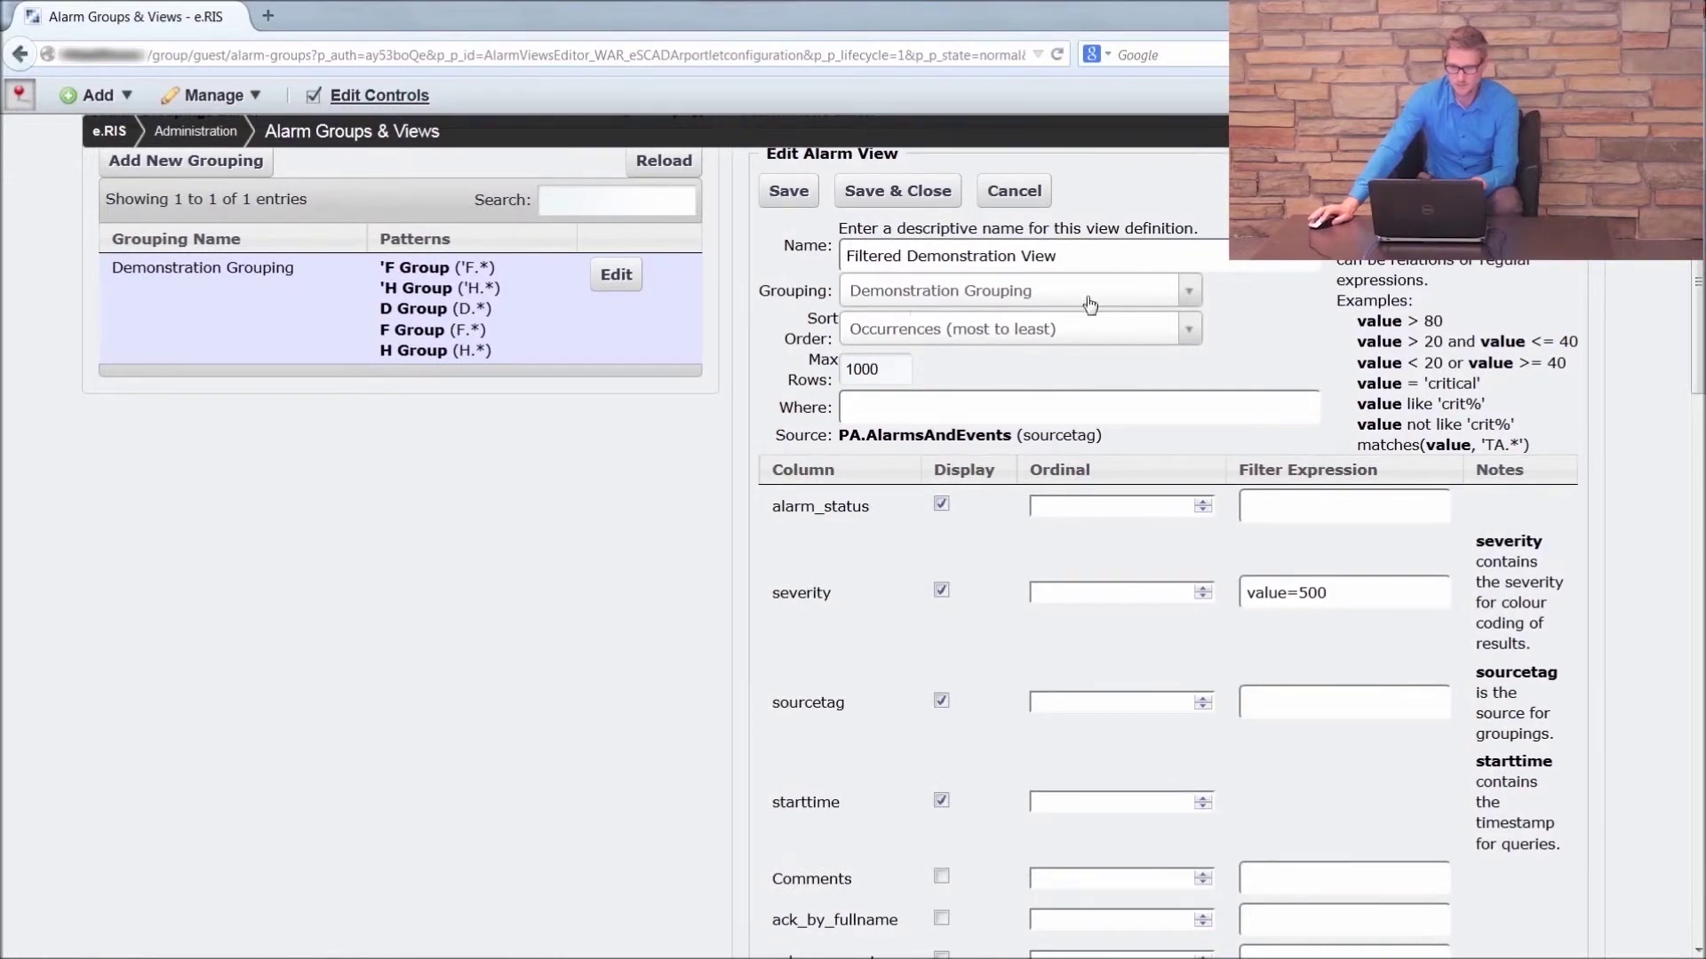
pyautogui.scroll(-8, 1665, 387)
pyautogui.scroll(3, 1676, 468)
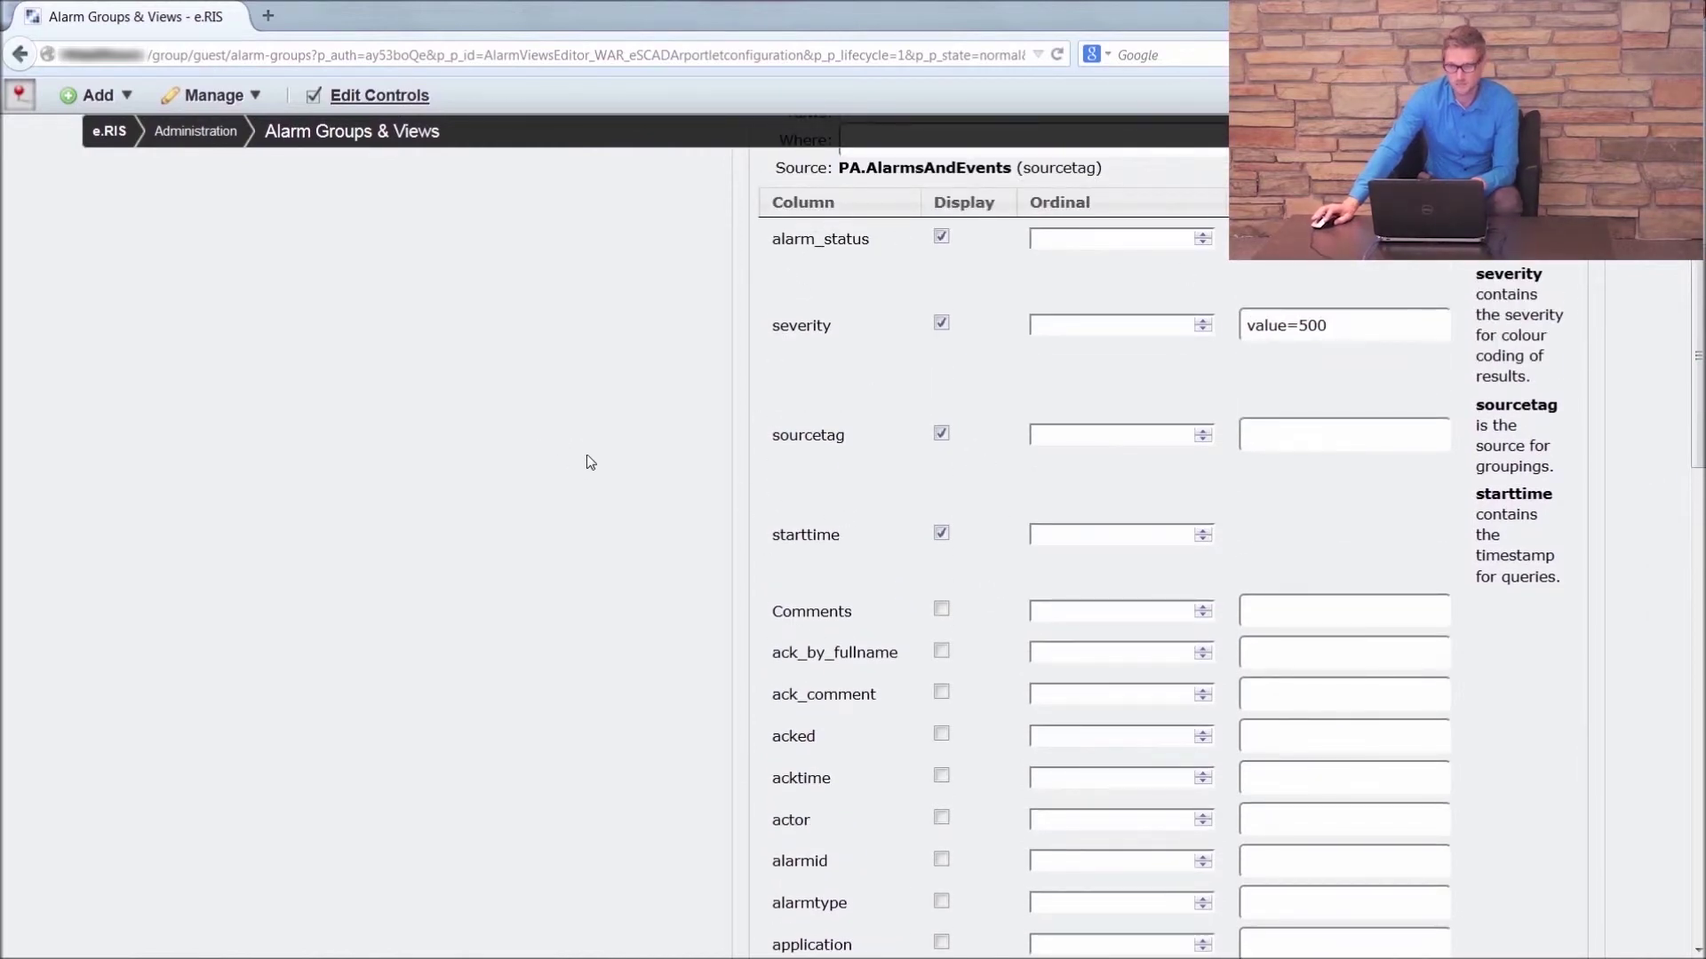
pyautogui.scroll(3, 663, 445)
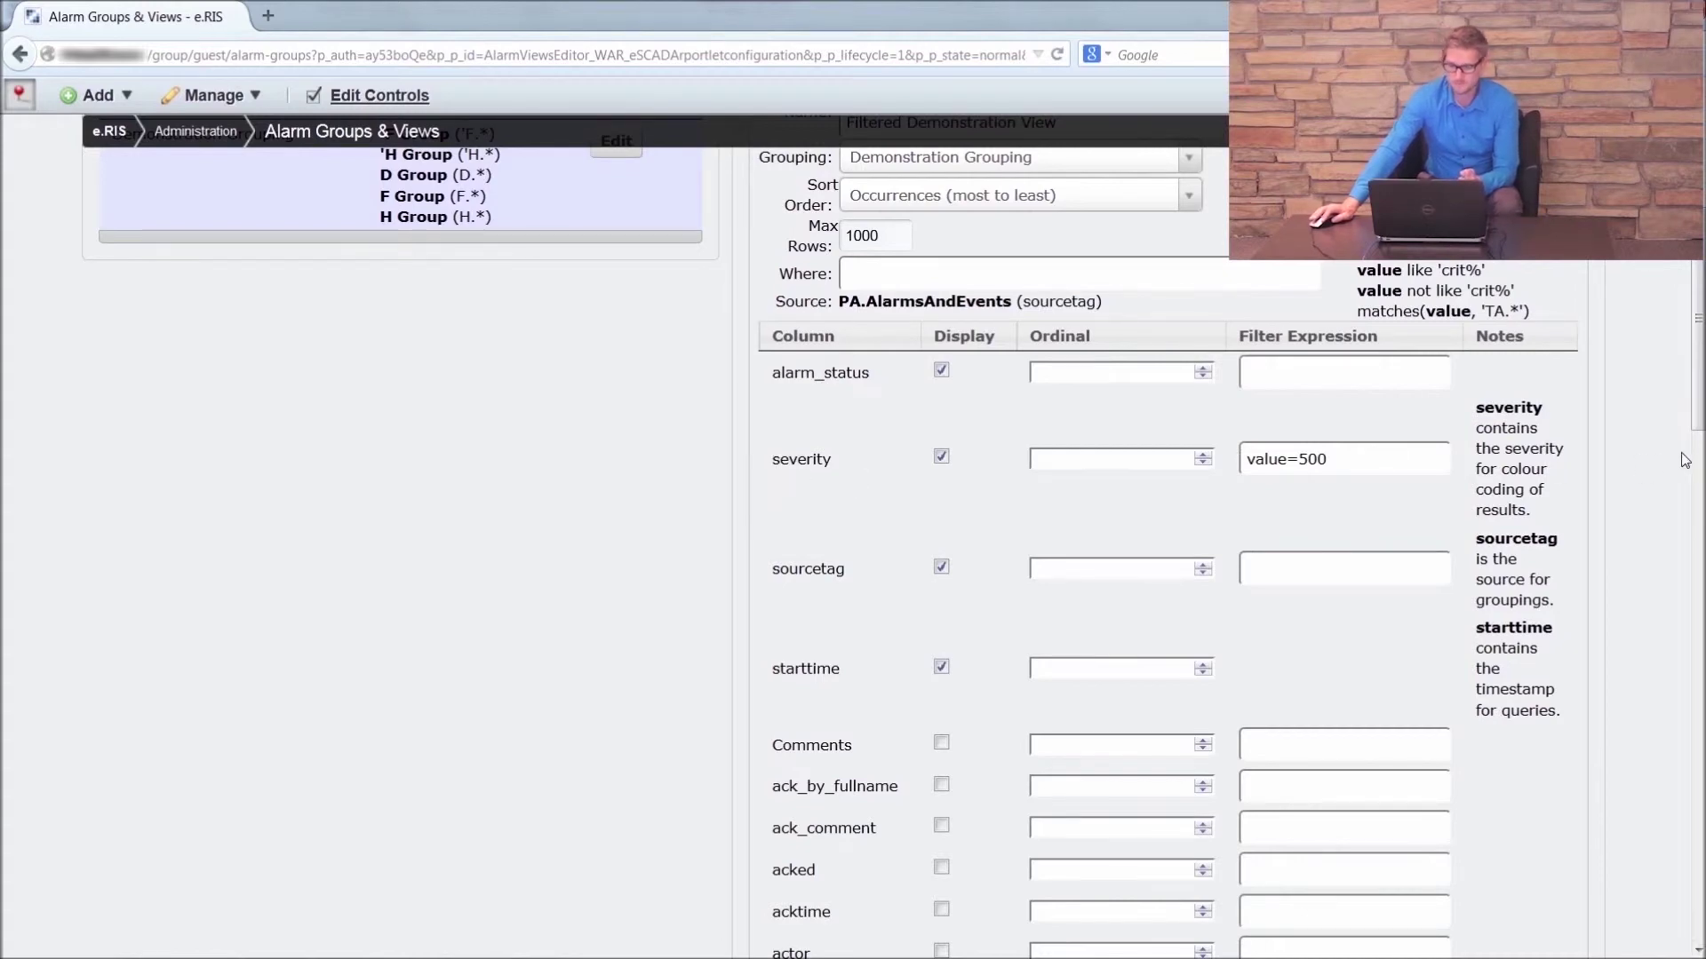
pyautogui.scroll(2, 1668, 464)
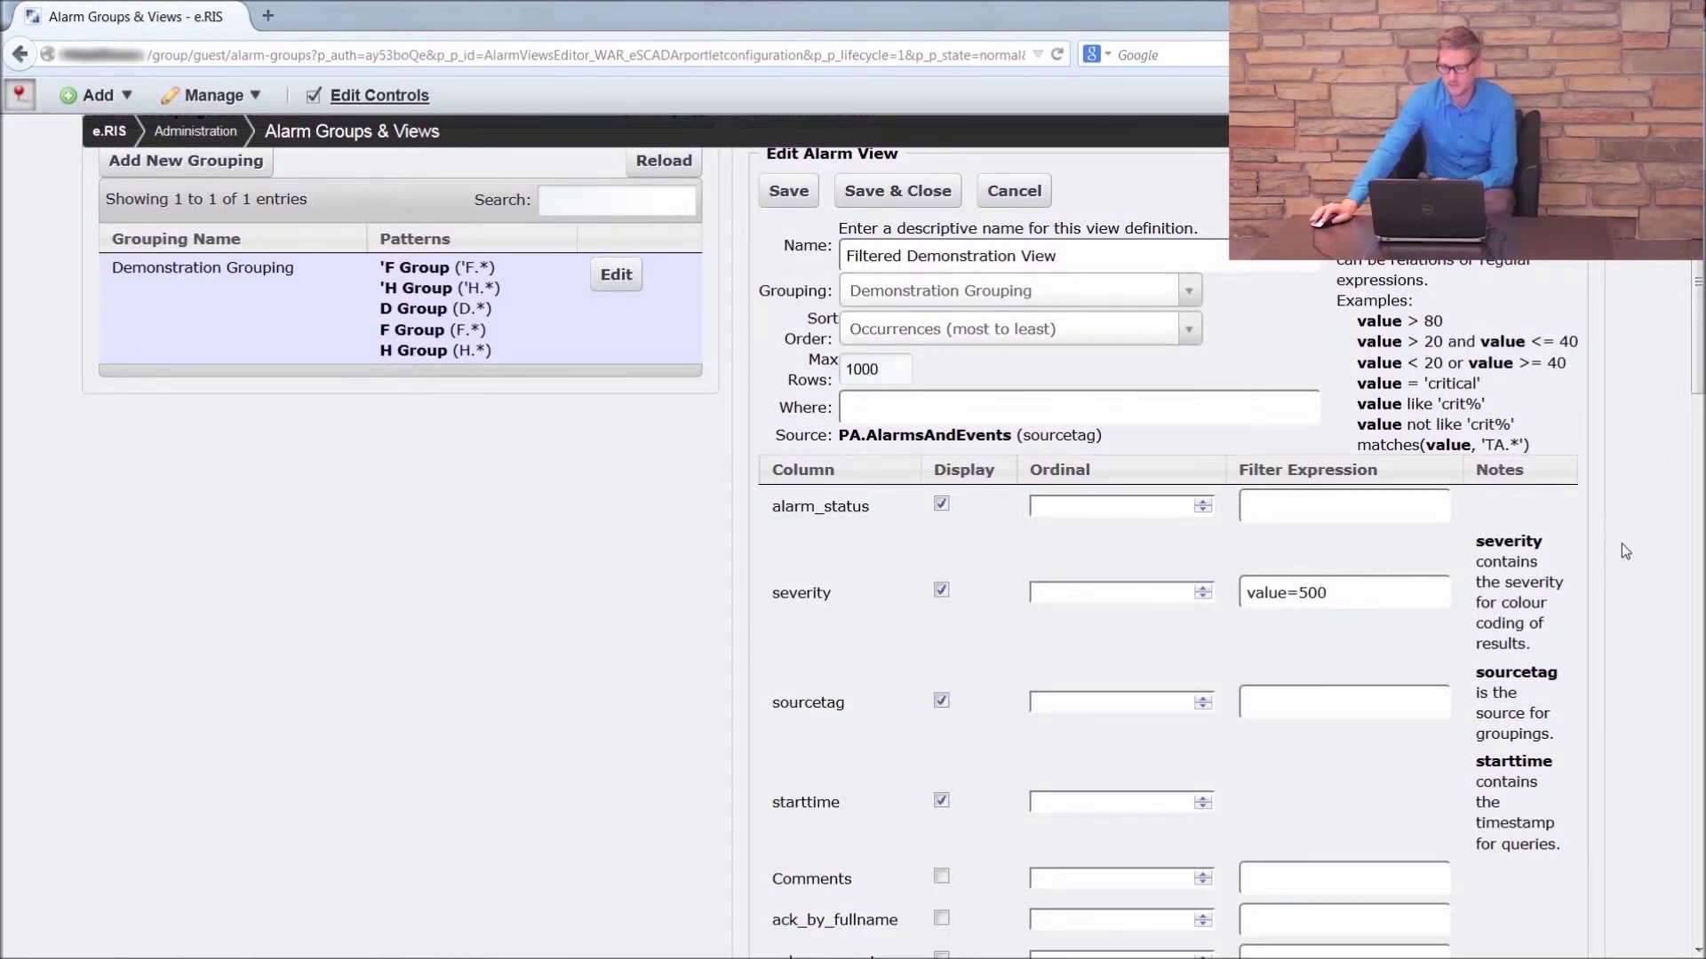
pyautogui.scroll(-3, 1655, 487)
pyautogui.scroll(3, 1626, 478)
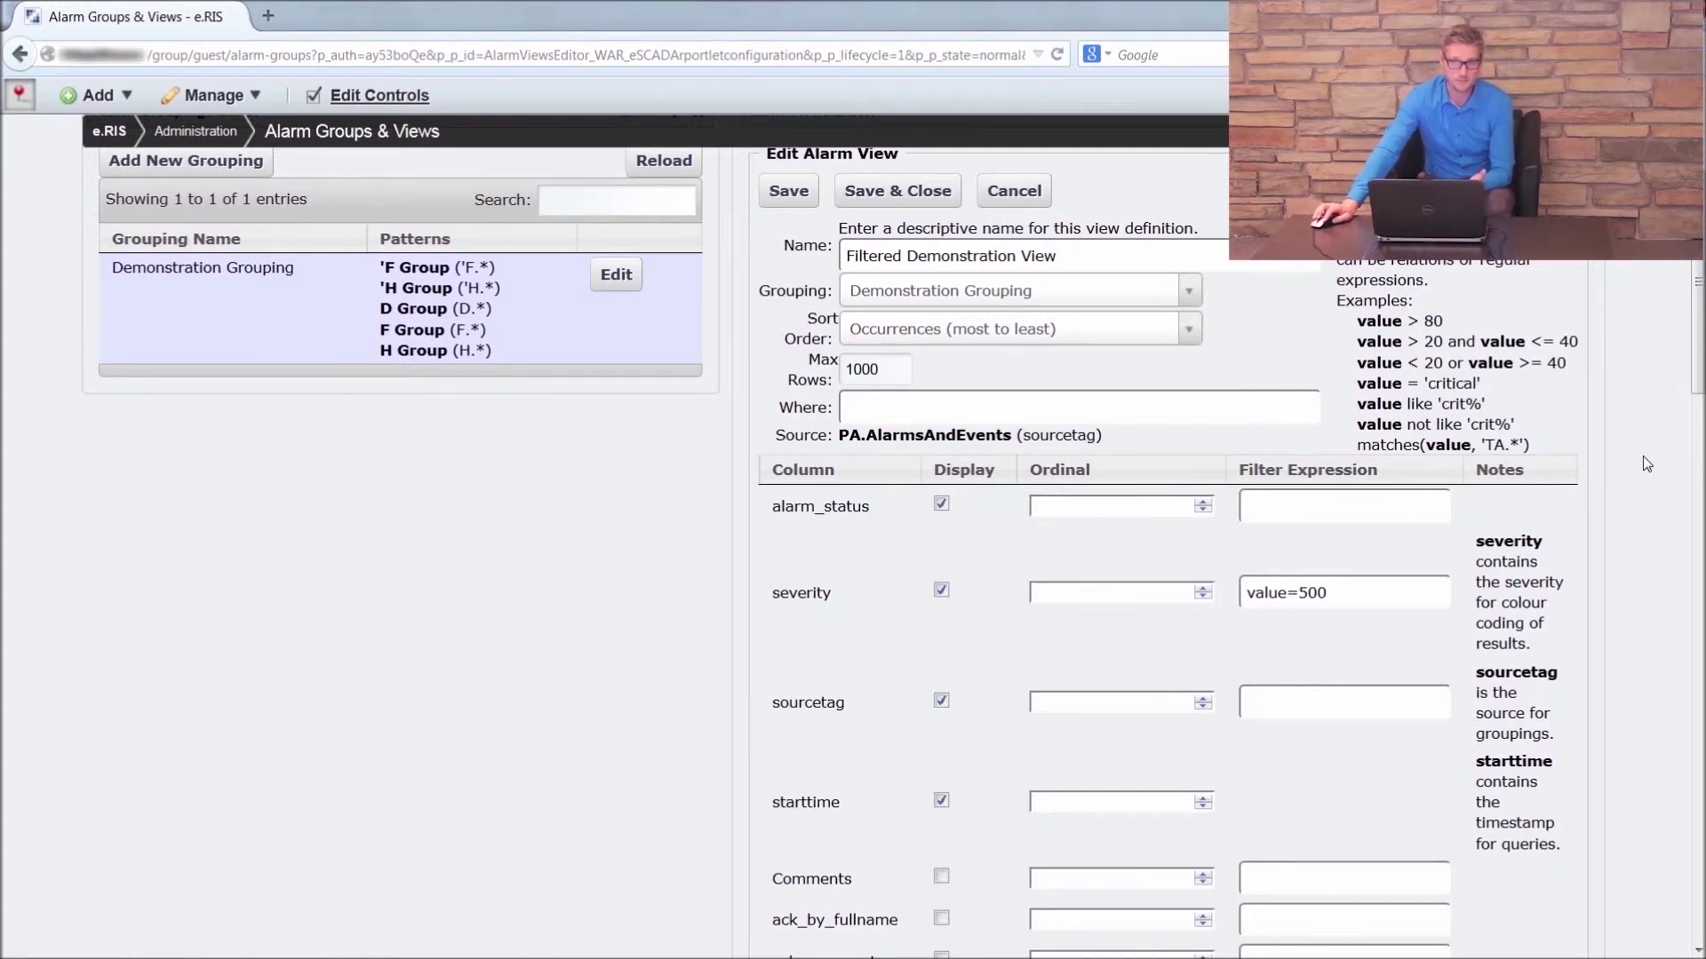
# Step: Save the Filtered Demonstration View definition and close its editor
pyautogui.scroll(1, 1640, 455)
pyautogui.scroll(2, 1640, 456)
pyautogui.click(933, 330)
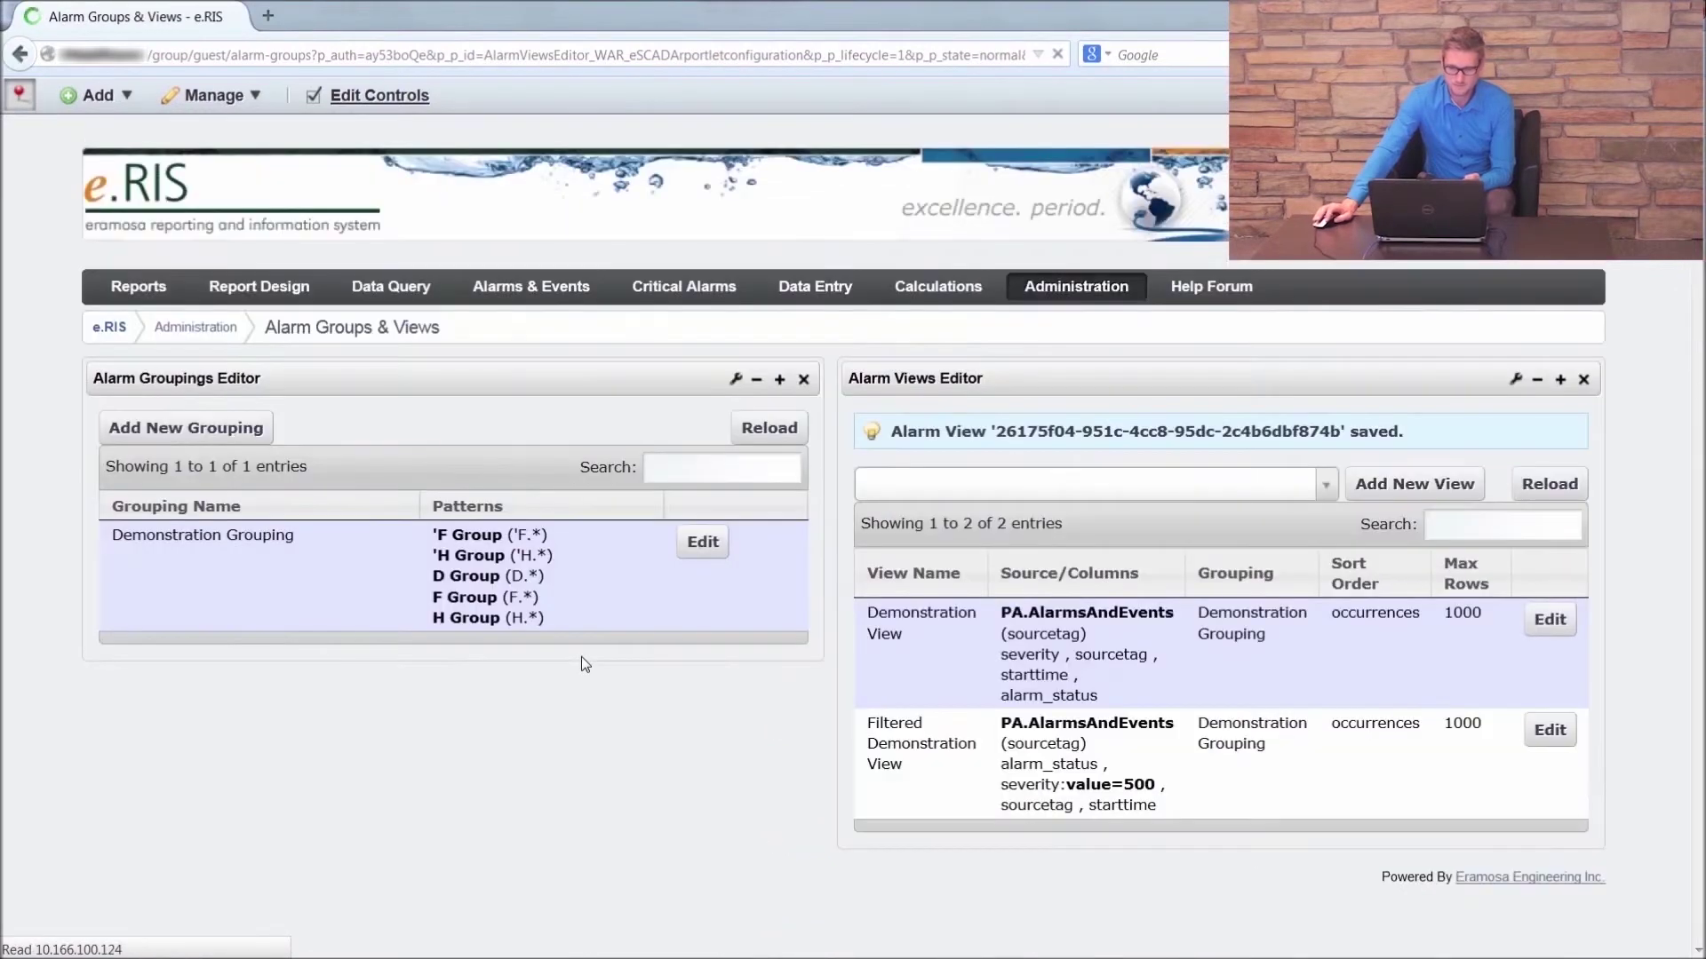
# Step: Go to Alarms & Events and run the query with the Filtered Demonstration View
pyautogui.click(523, 287)
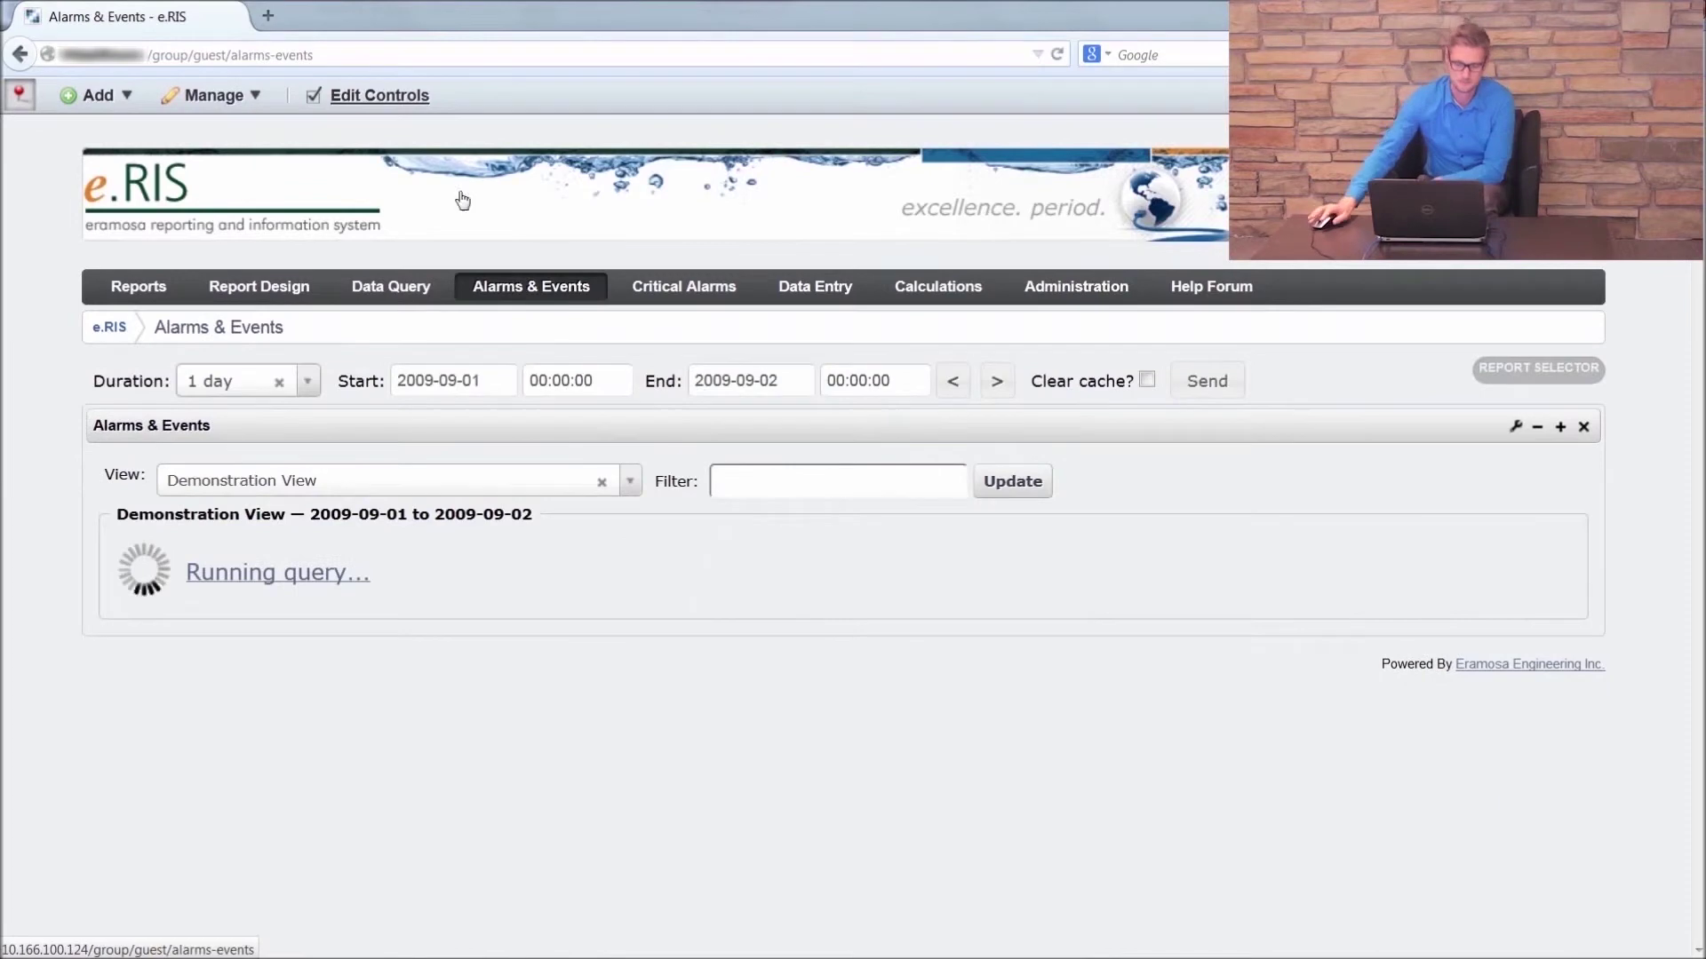
pyautogui.click(629, 499)
pyautogui.click(392, 554)
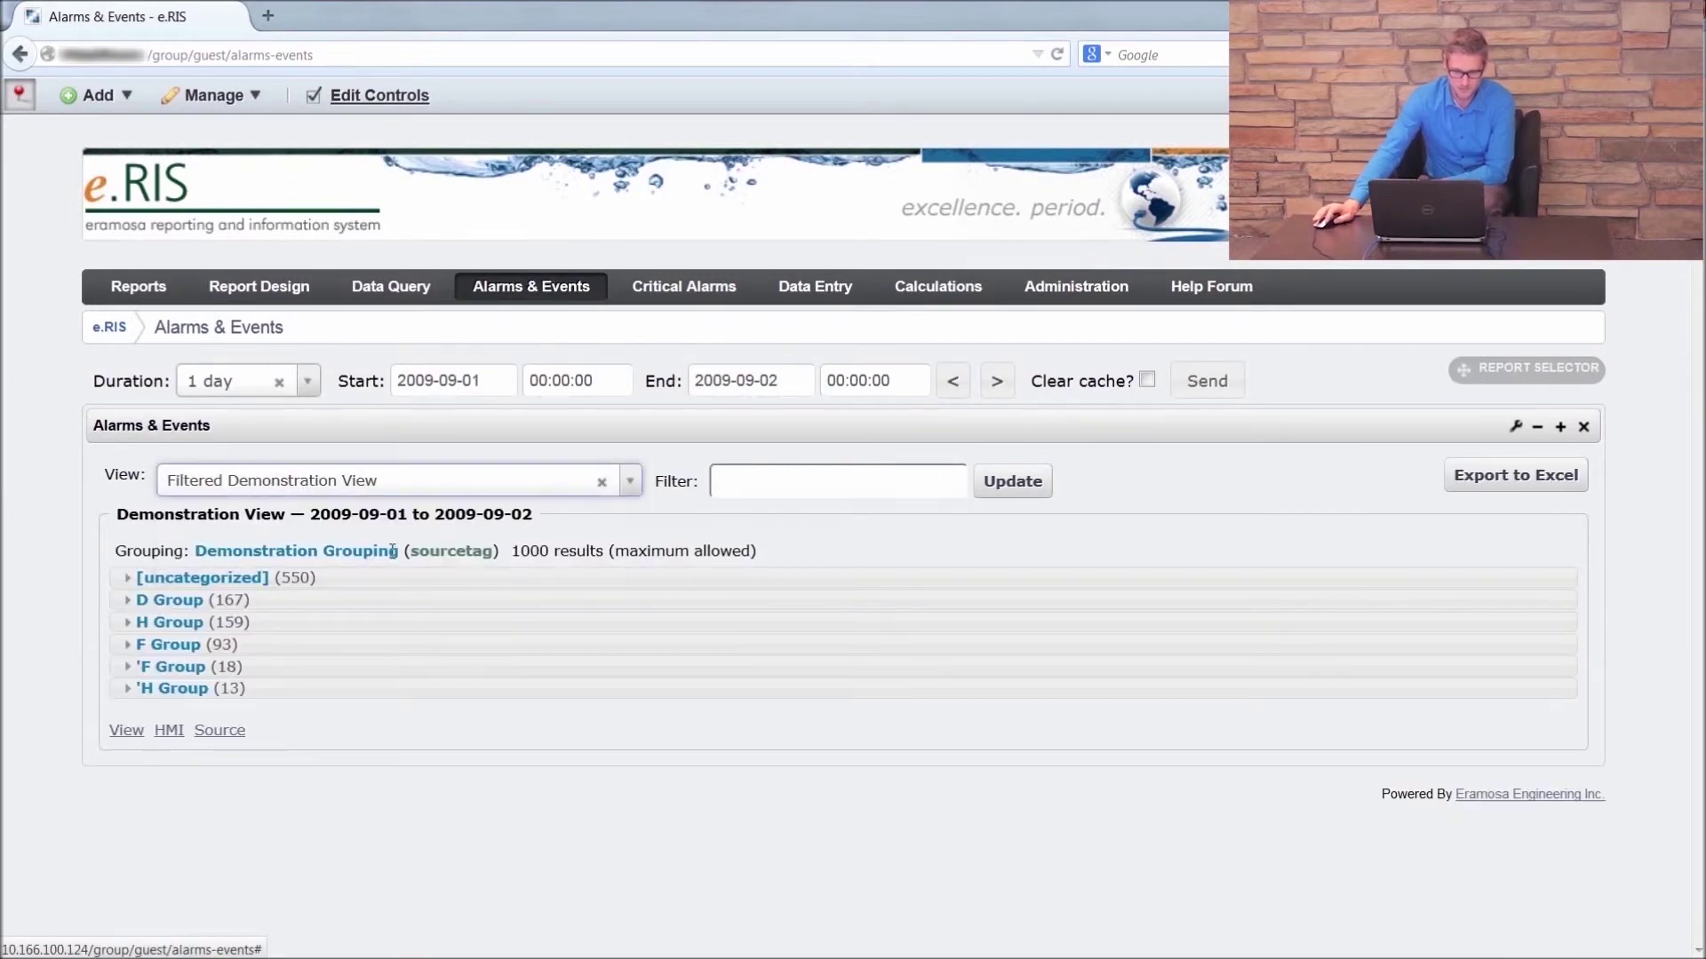
pyautogui.click(1004, 484)
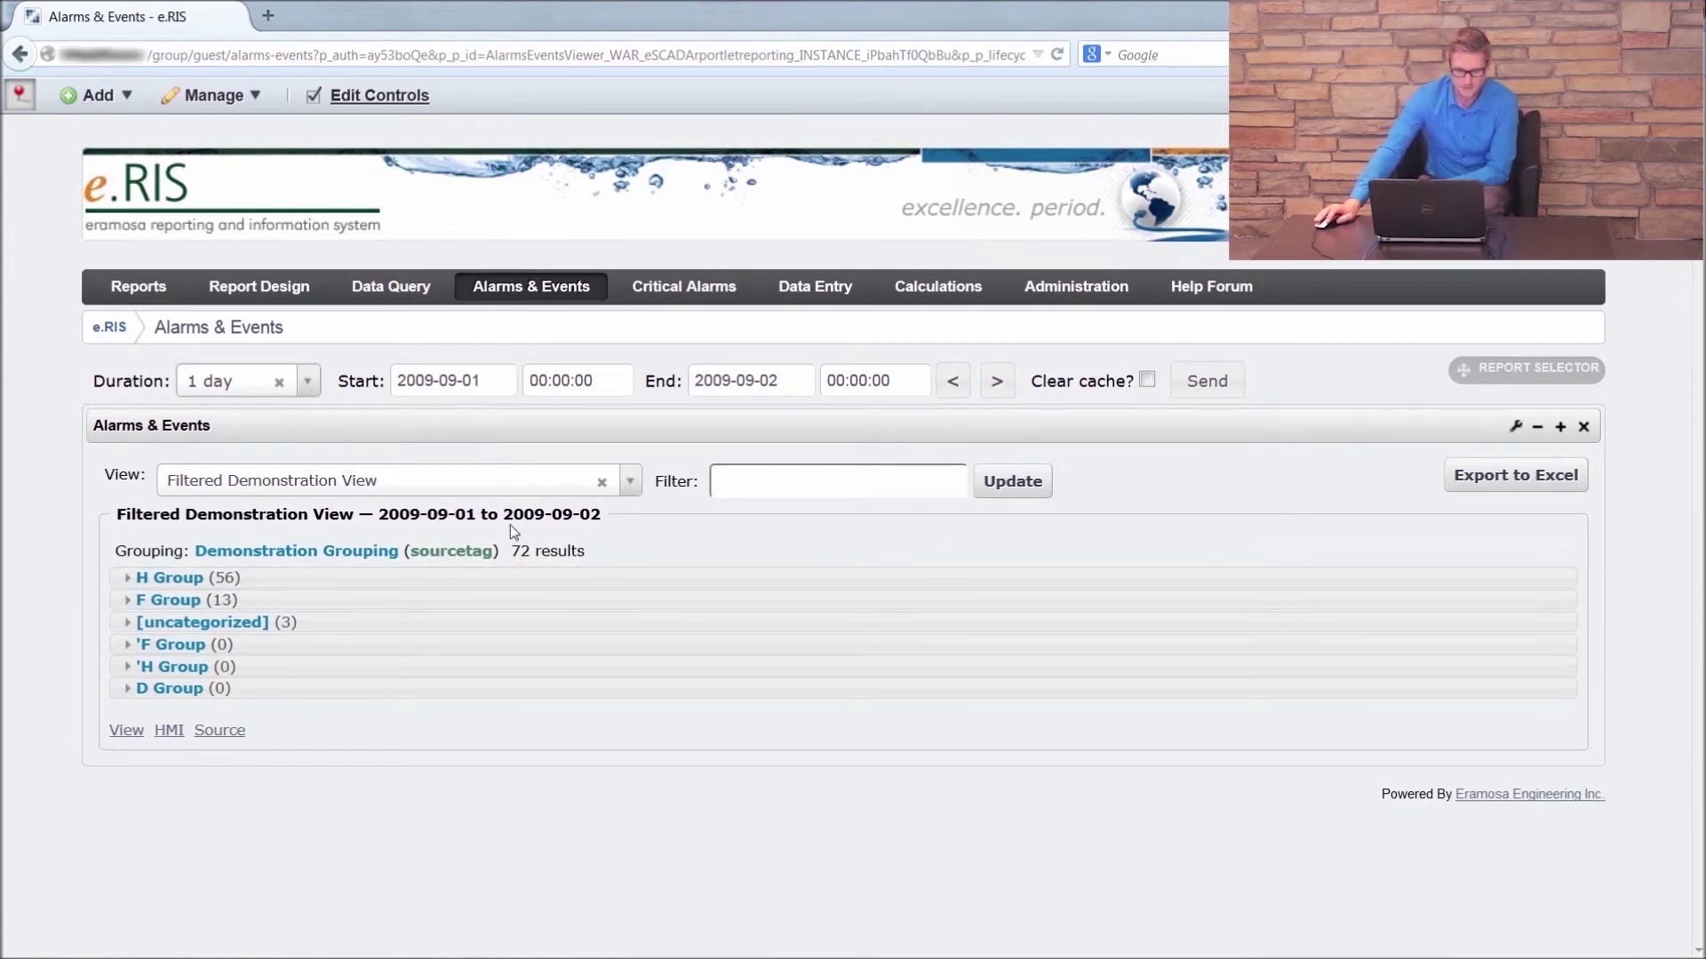
# Step: Expand the F Group and examine the event severities of tag FDC05CRA01AT01AI_, collapsing the tag when done
pyautogui.click(125, 604)
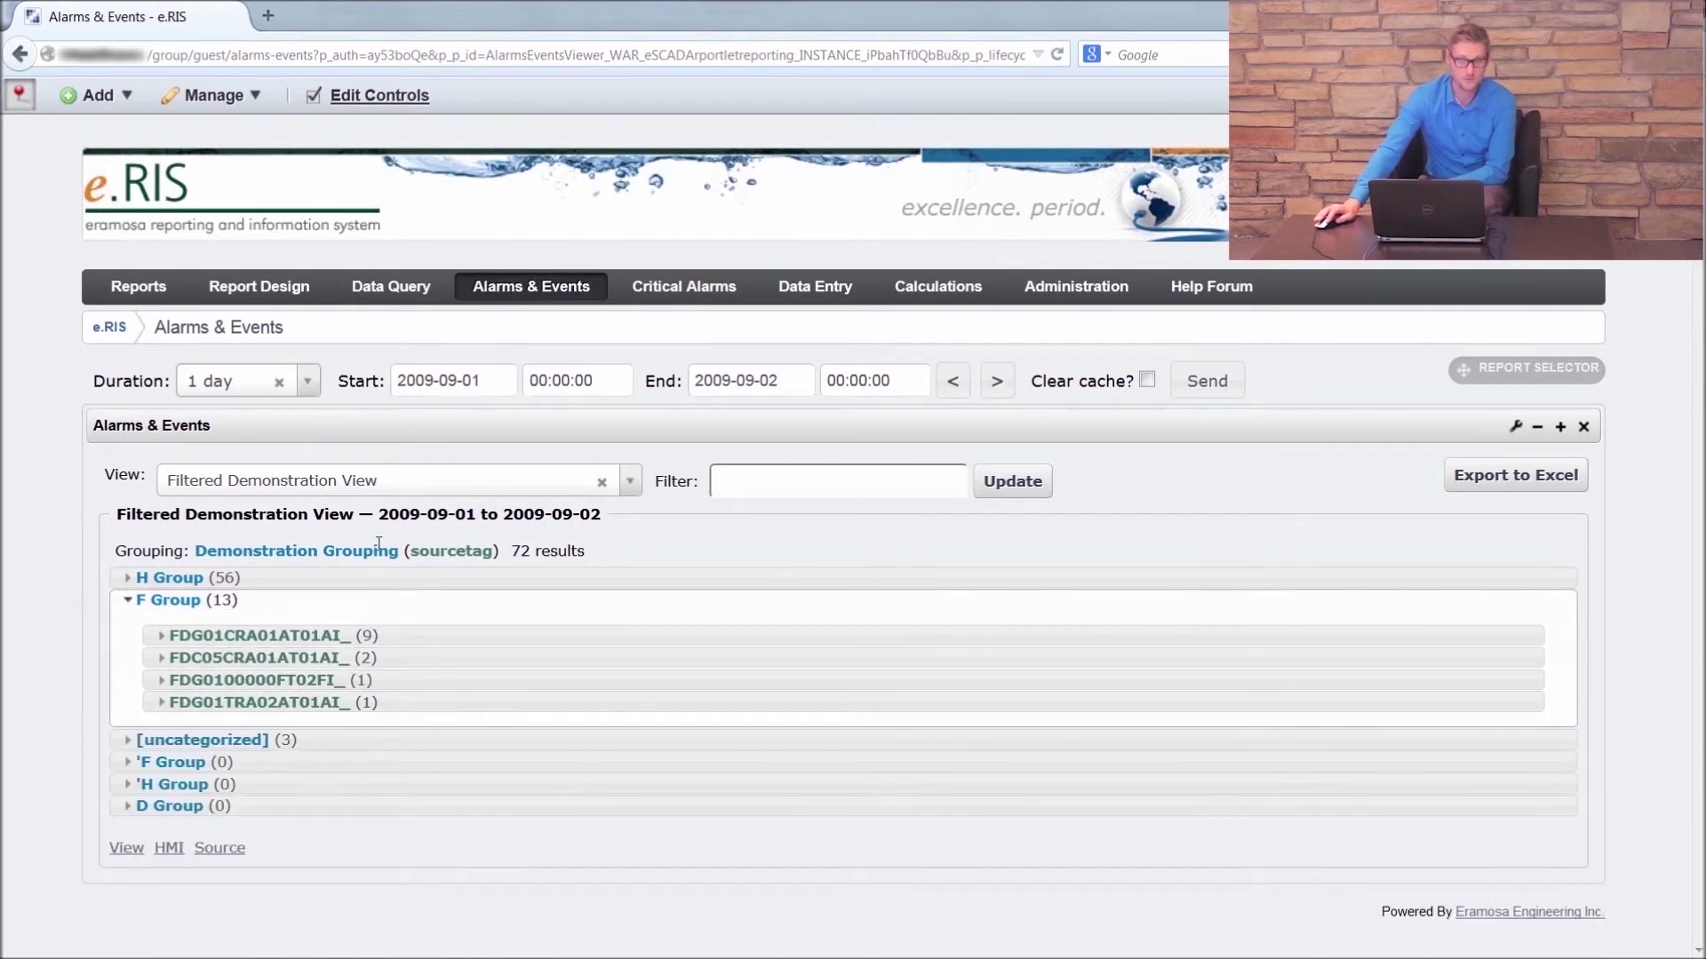
pyautogui.click(161, 666)
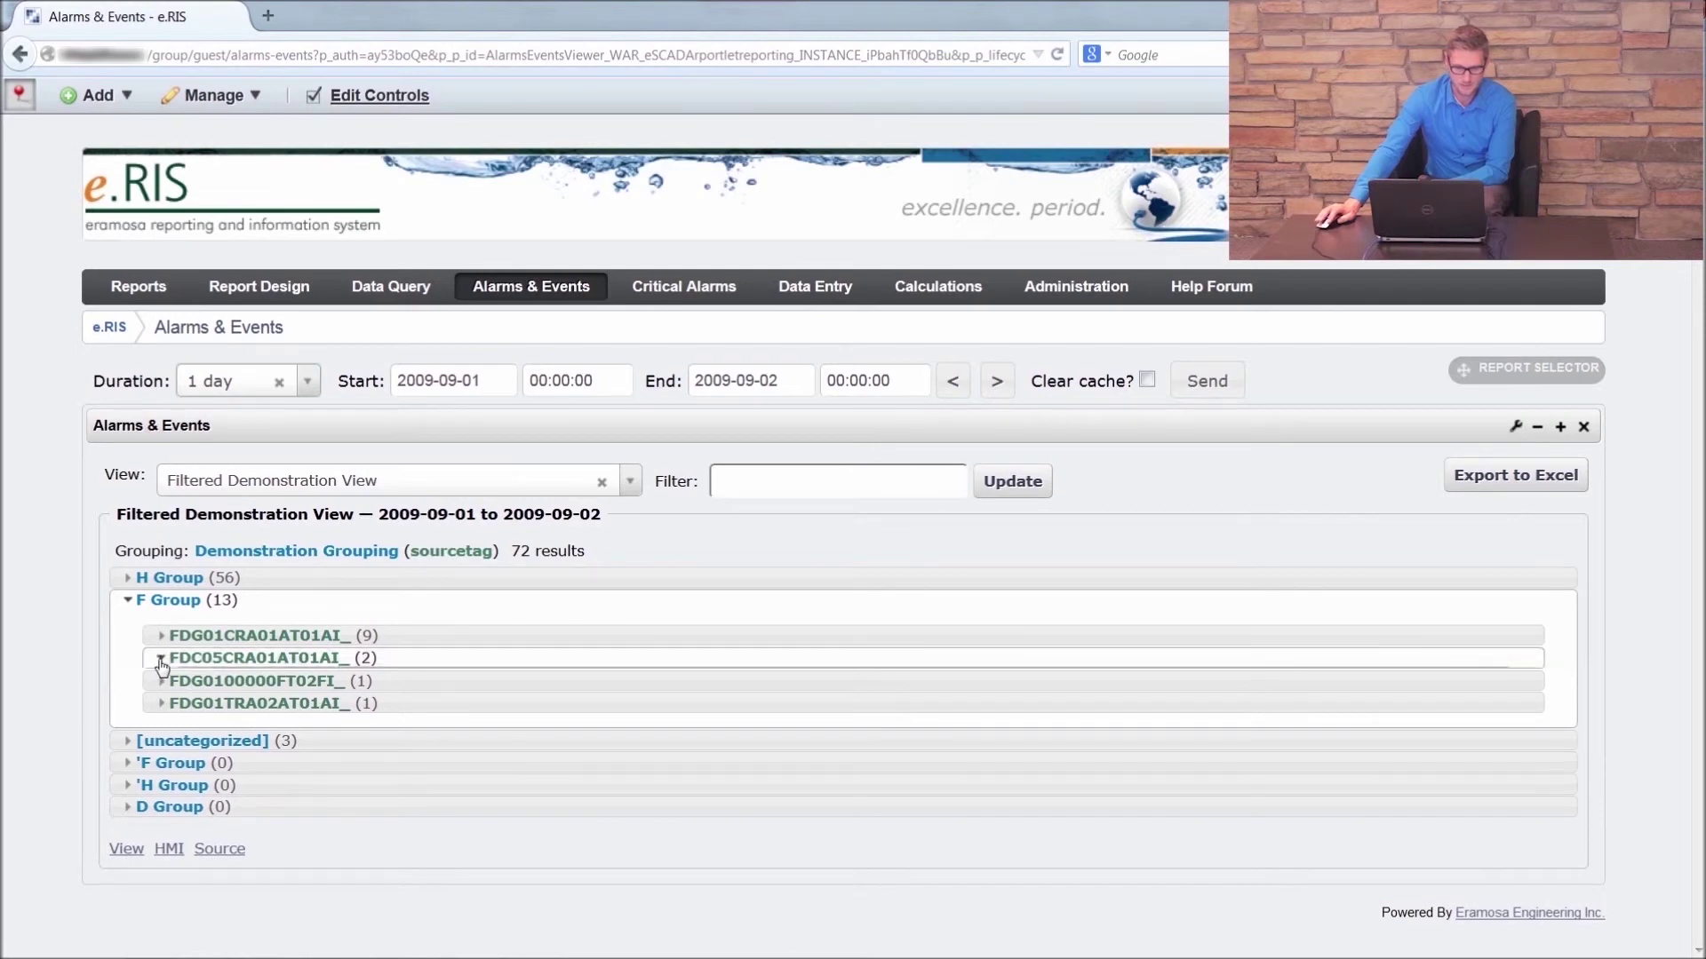
pyautogui.scroll(-3, 21, 541)
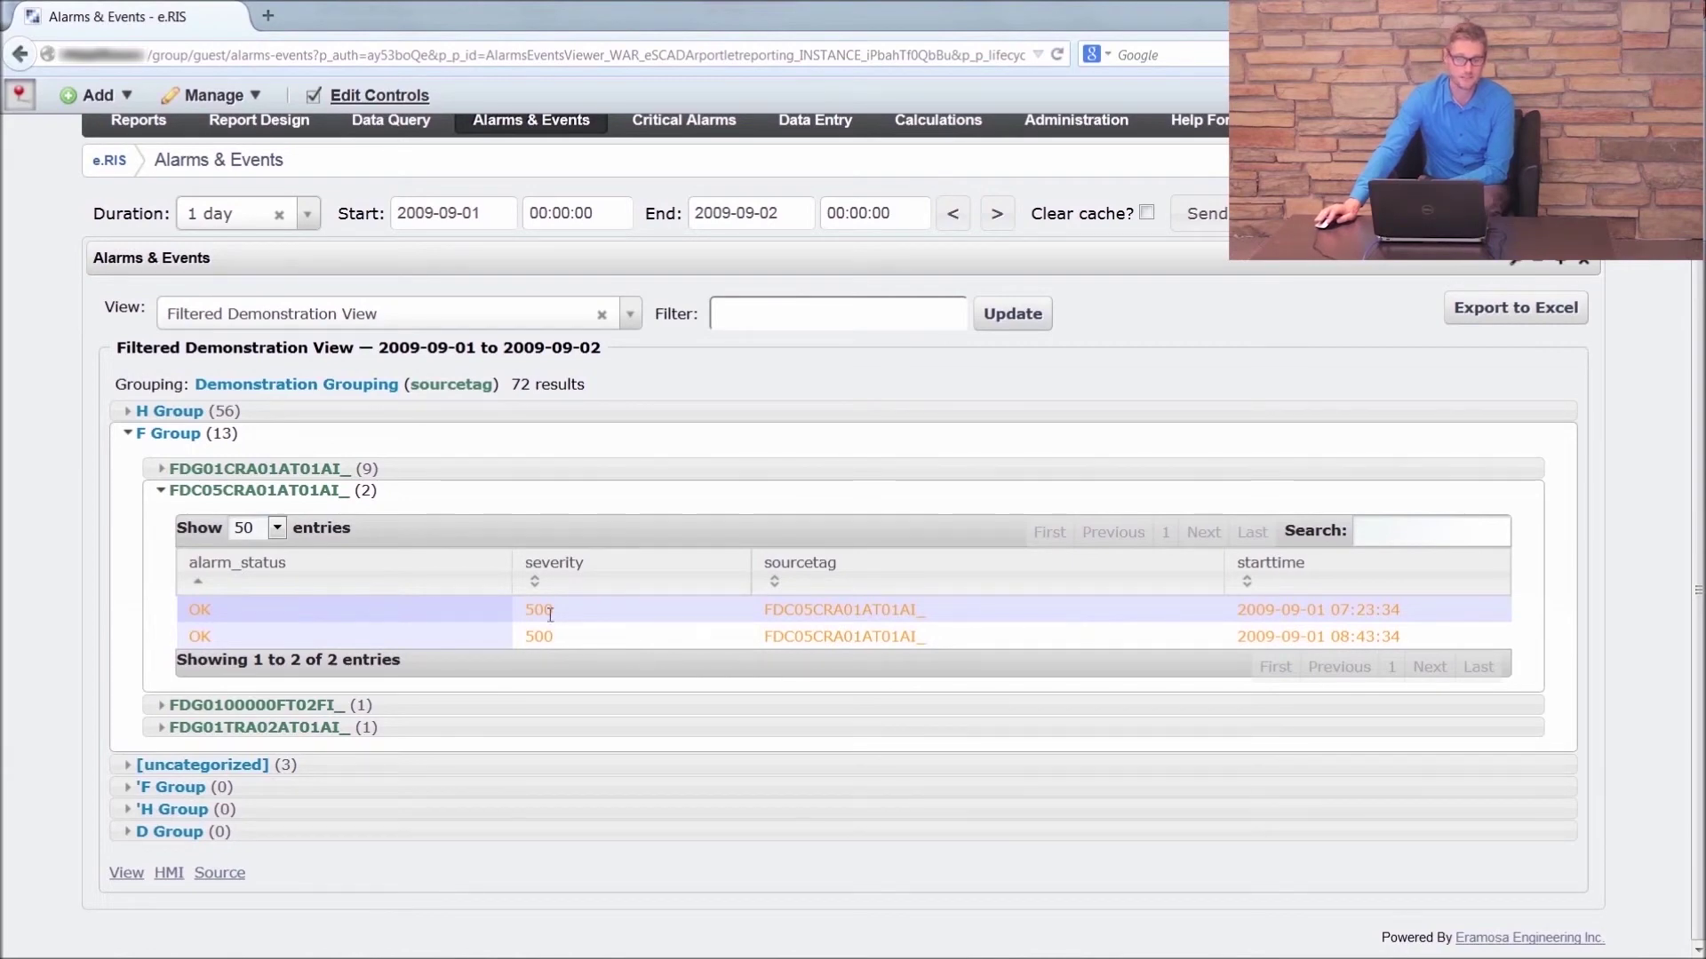
pyautogui.click(162, 491)
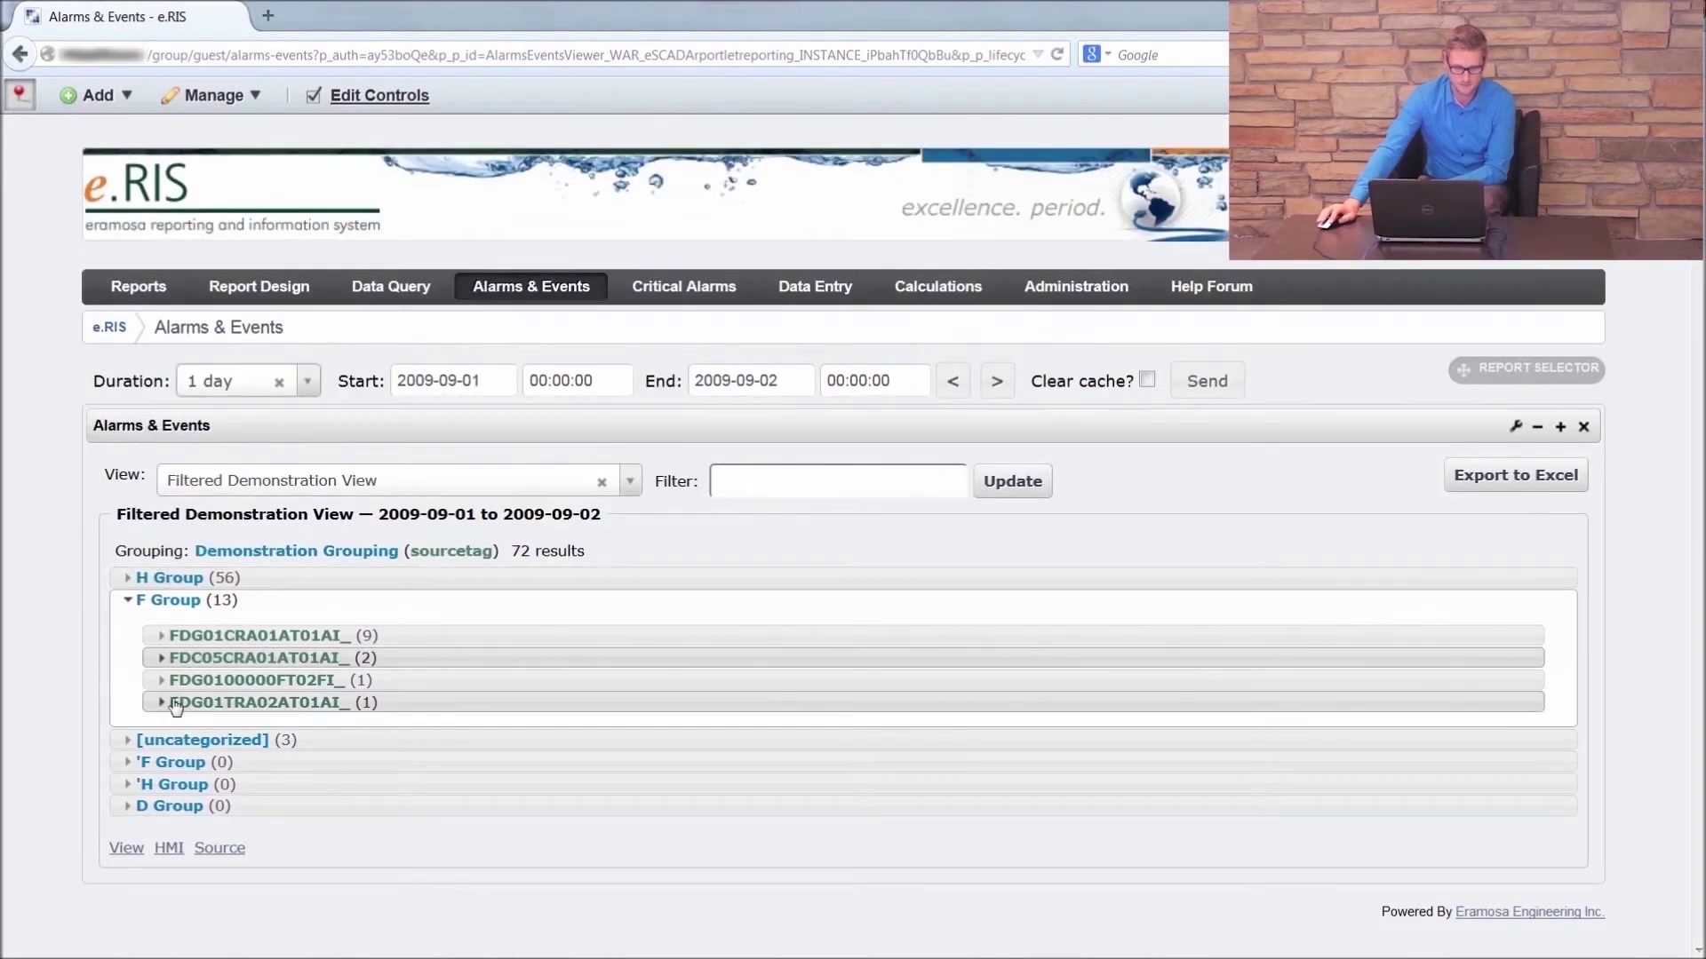
# Step: Expand the H Group and examine the event severities of tag HSMPSSLP040000XA_
pyautogui.click(130, 579)
pyautogui.scroll(-5, 166, 309)
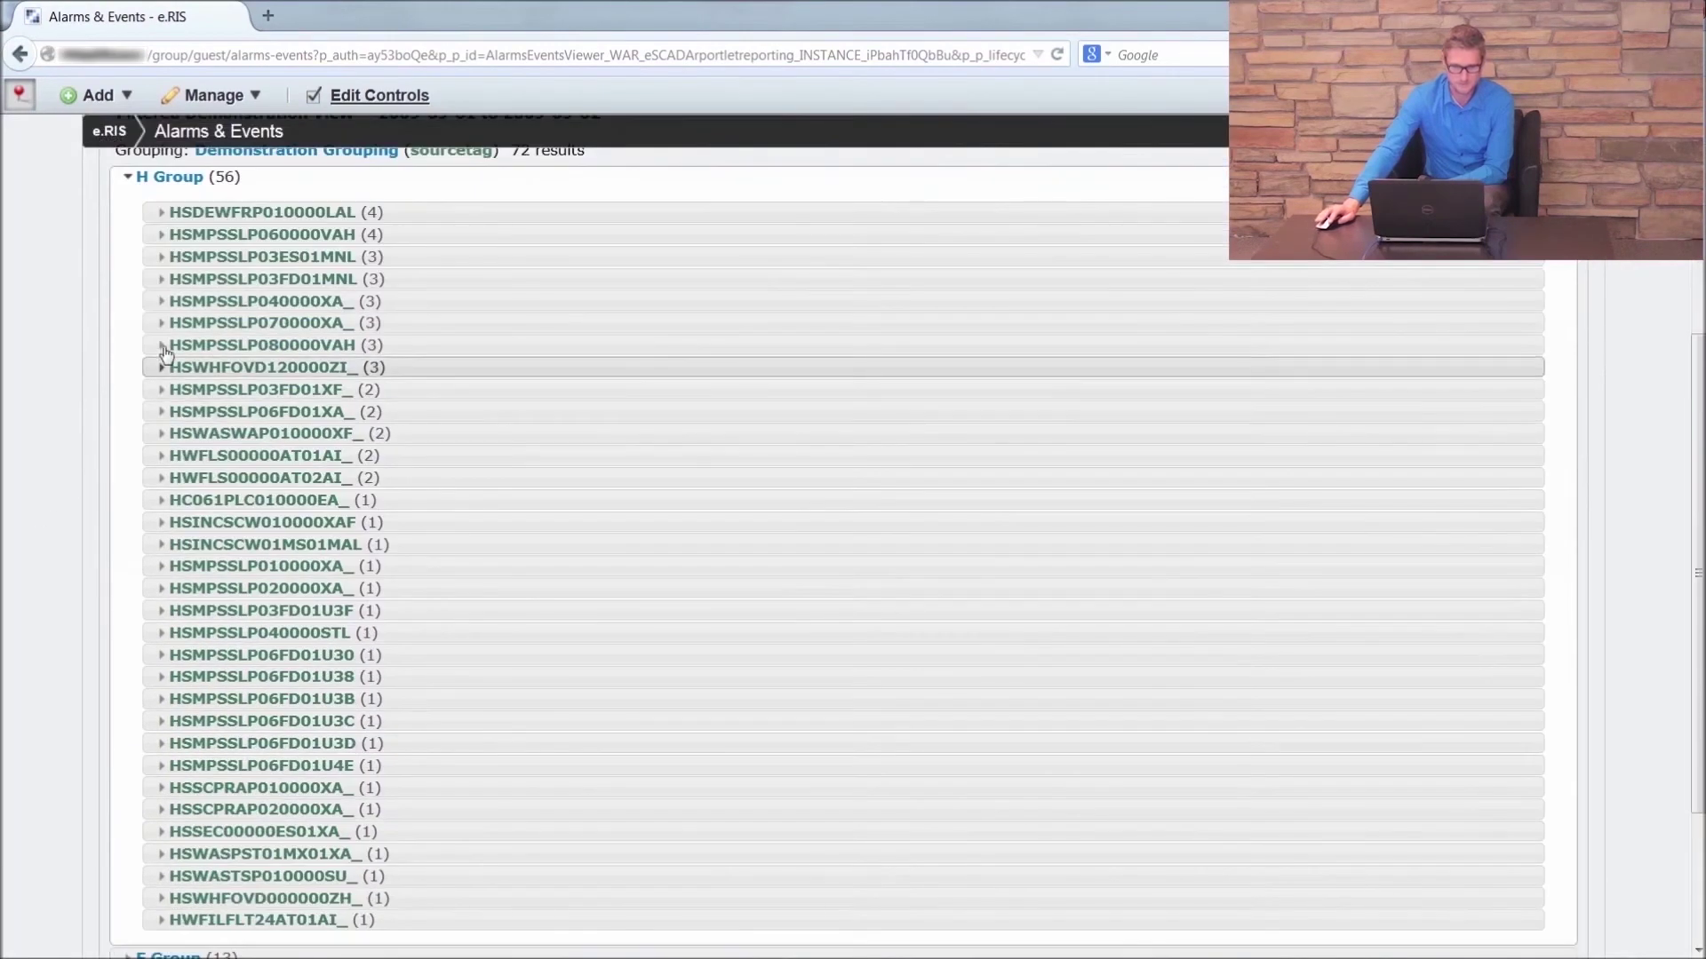
pyautogui.click(163, 303)
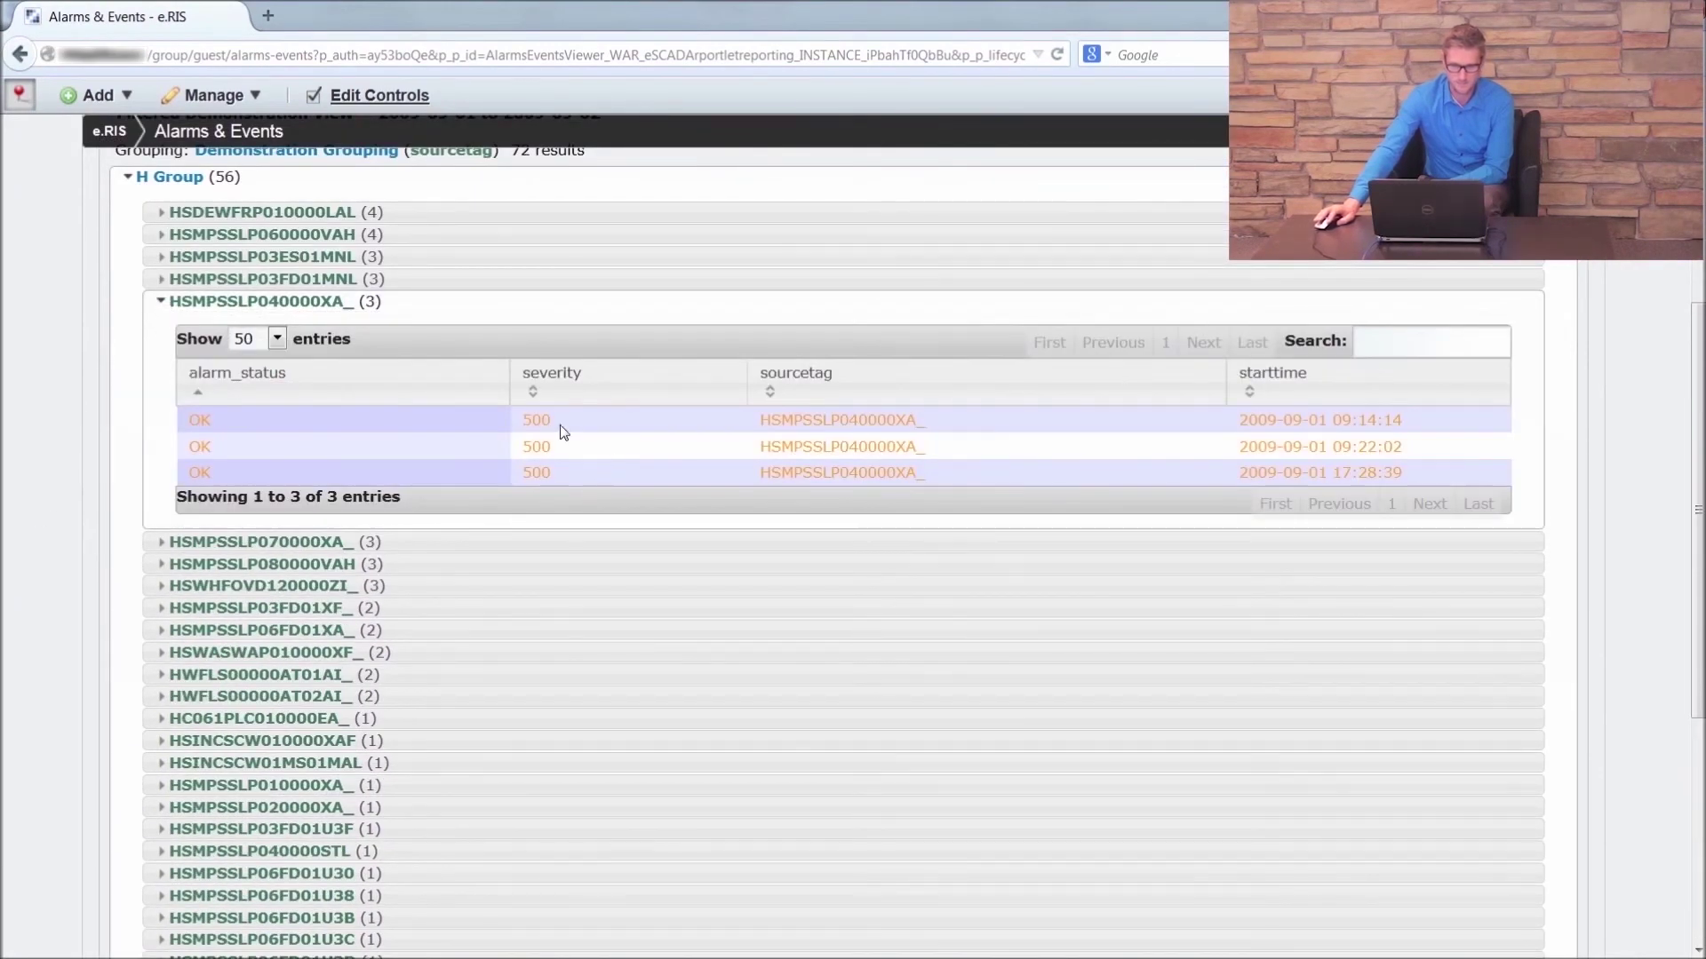